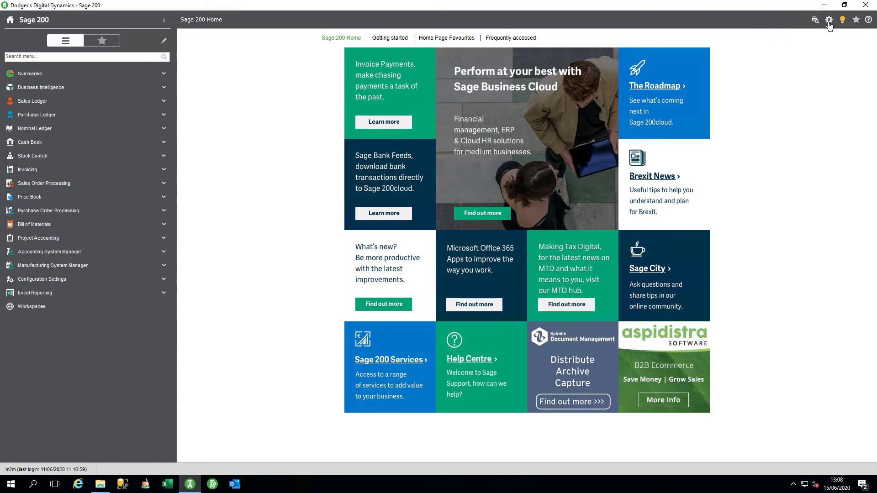
Run Sage Report Designer and expand the default reports folder down to its sales reports
left_click(829, 19)
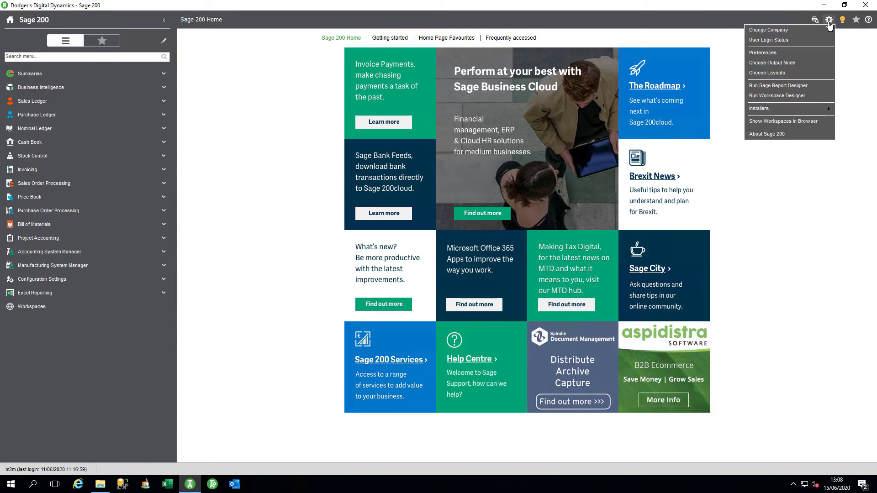
left_click(817, 89)
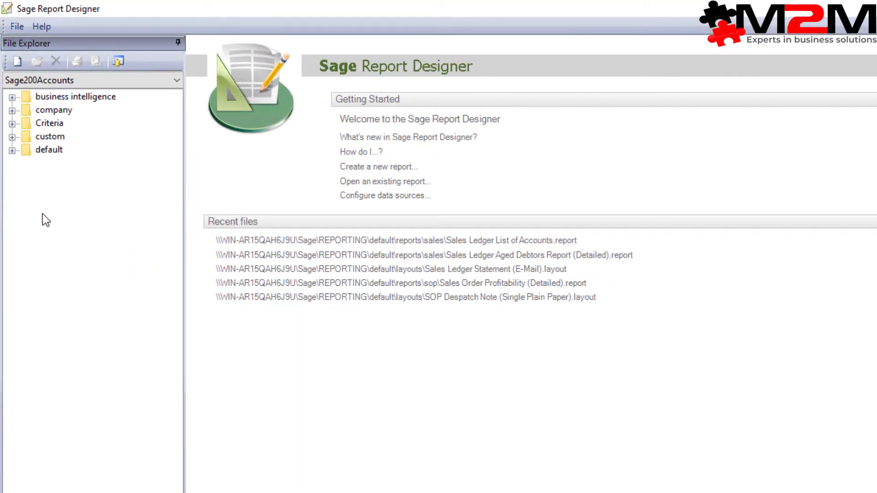
left_click(12, 151)
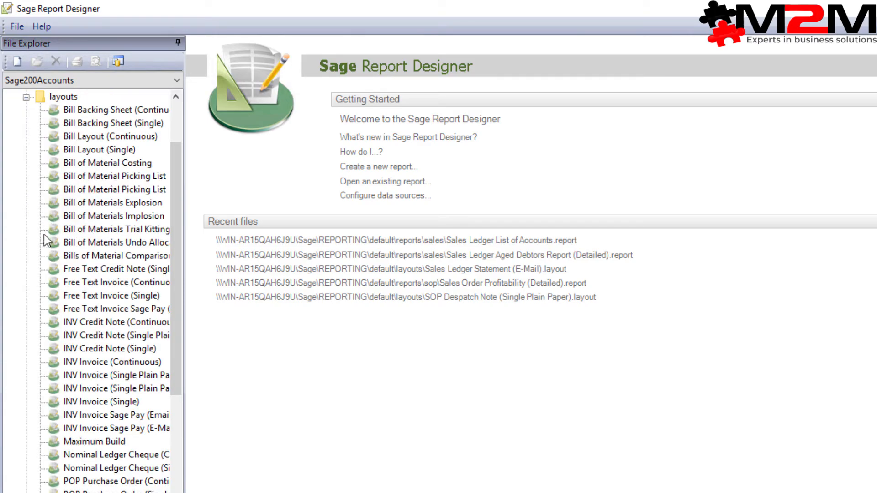
left_click(26, 97)
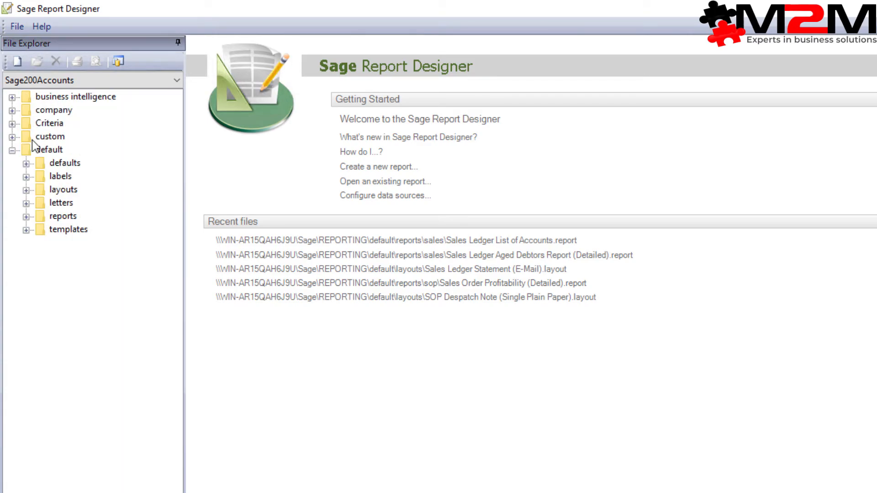
left_click(26, 216)
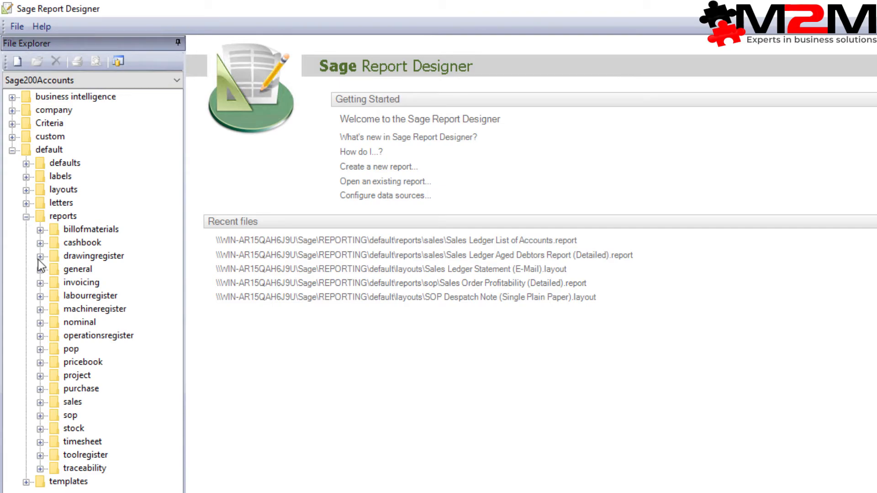
left_click(40, 403)
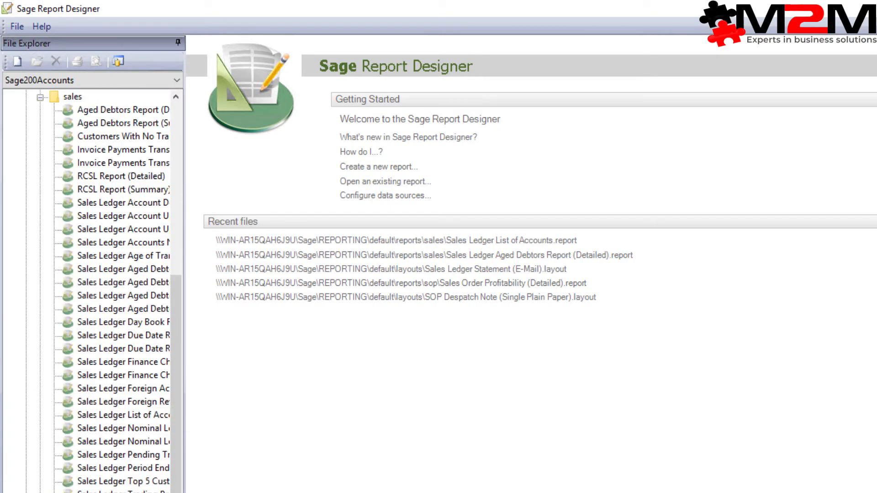
Open the Sales Ledger List of Accounts report from the sales folder for editing
scroll(87, 291, "right", 3)
scroll(86, 292, "left", 1)
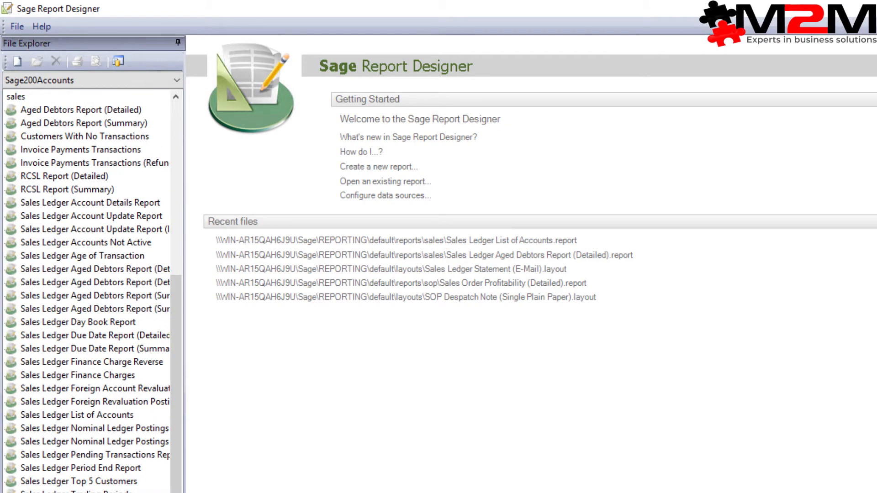
scroll(102, 247, "down", 3)
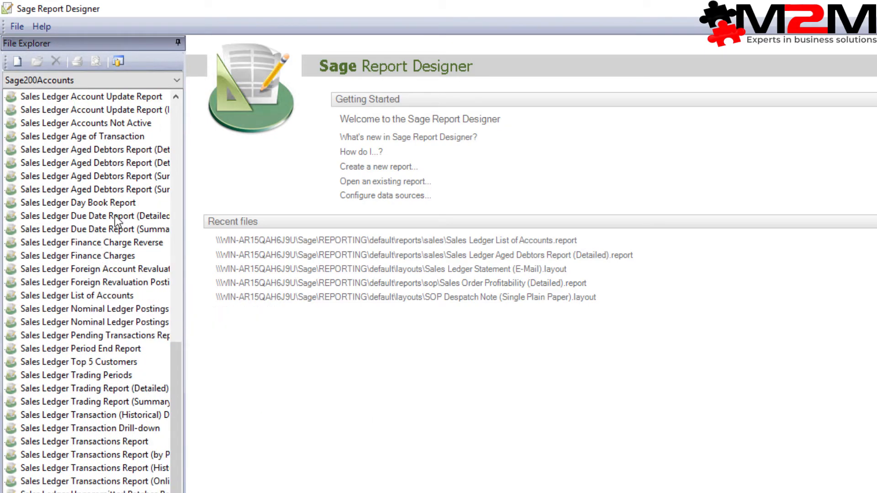
scroll(98, 352, "up", 1)
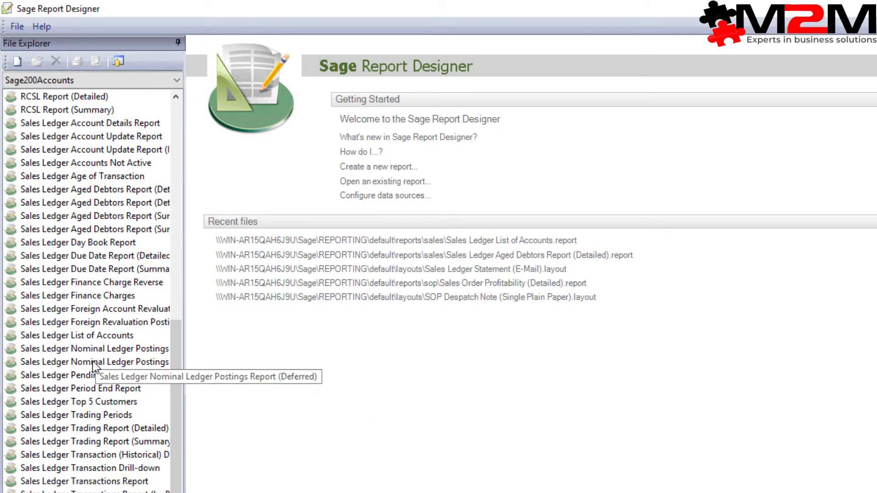
left_click(73, 338)
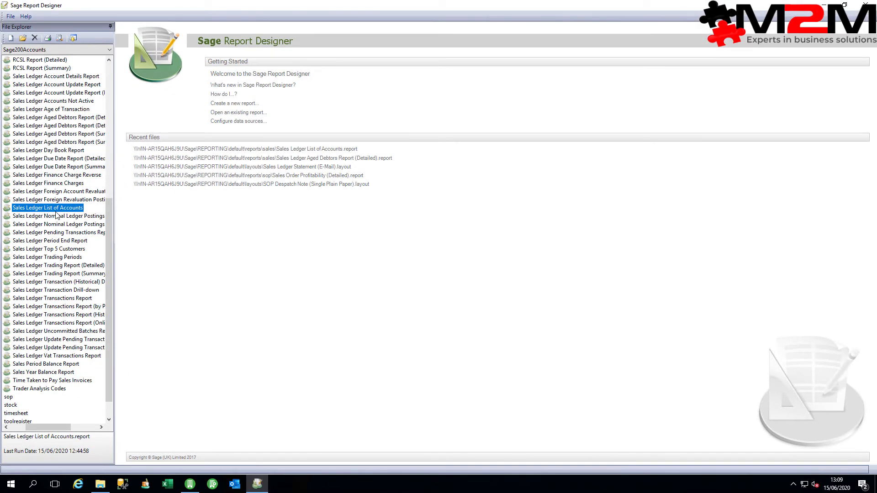
double_click(56, 211)
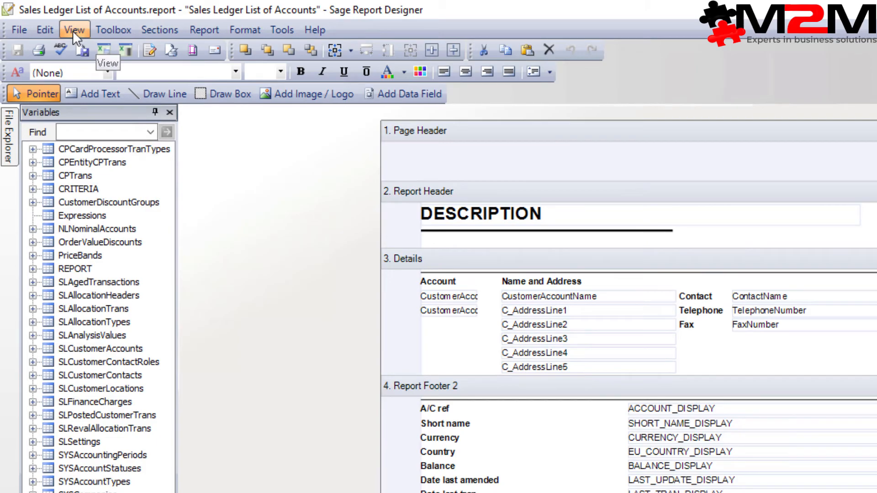
Preview the report for all records with every criterion left at All, and return to the designer
left_click(73, 31)
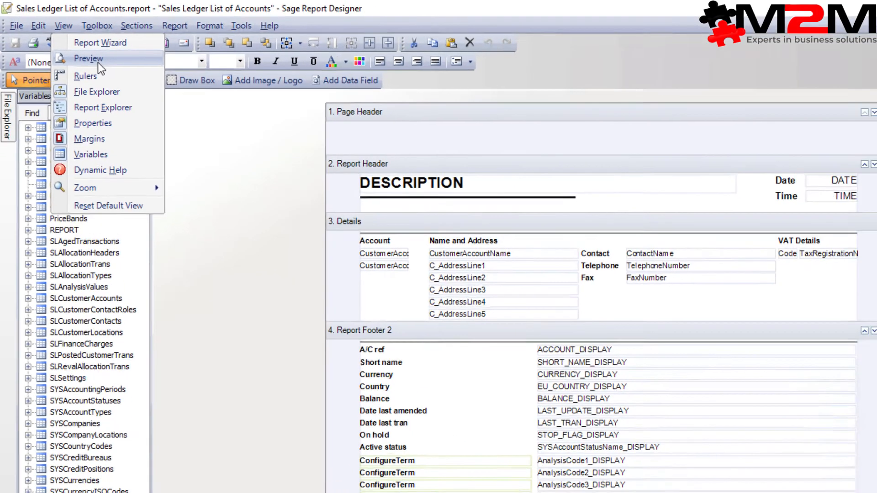
left_click(103, 68)
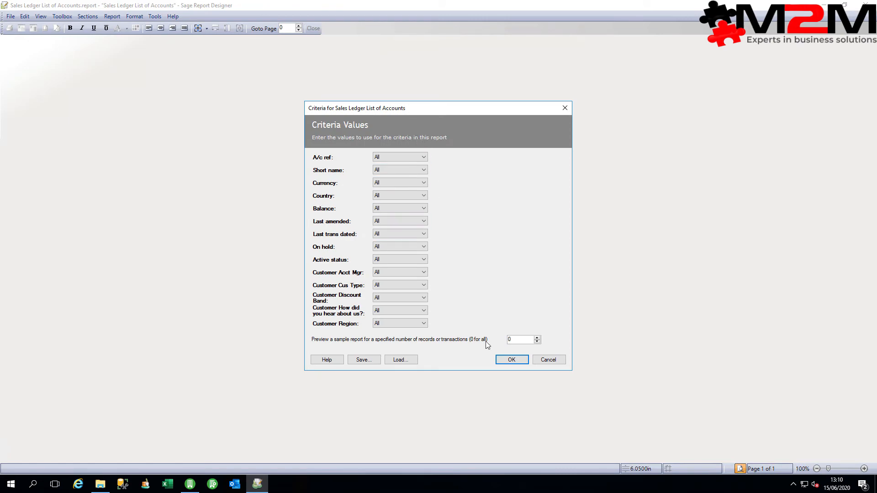
left_click(511, 360)
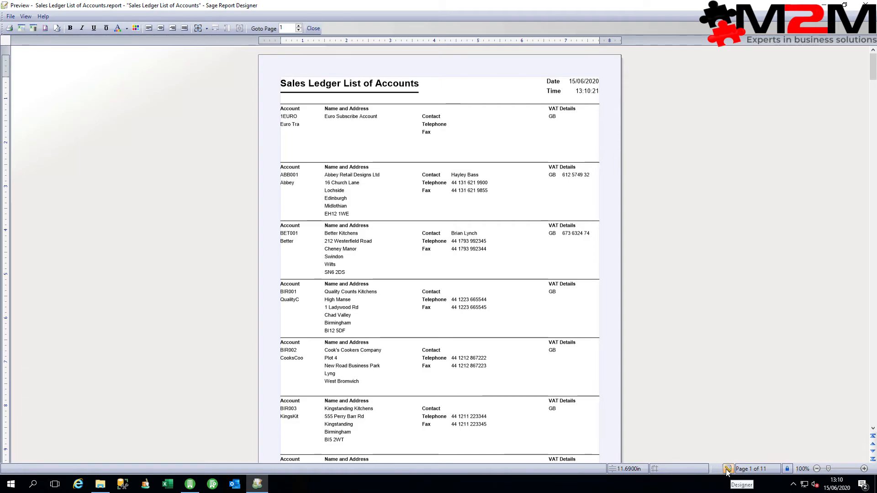
left_click(727, 470)
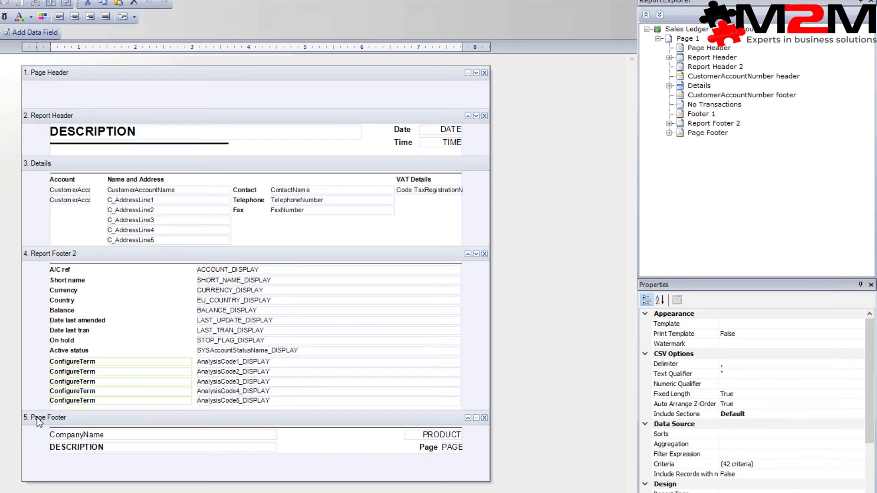
Examine the properties of each report section in turn, from Page Header to Page Footer, including the hidden ones
left_click(709, 49)
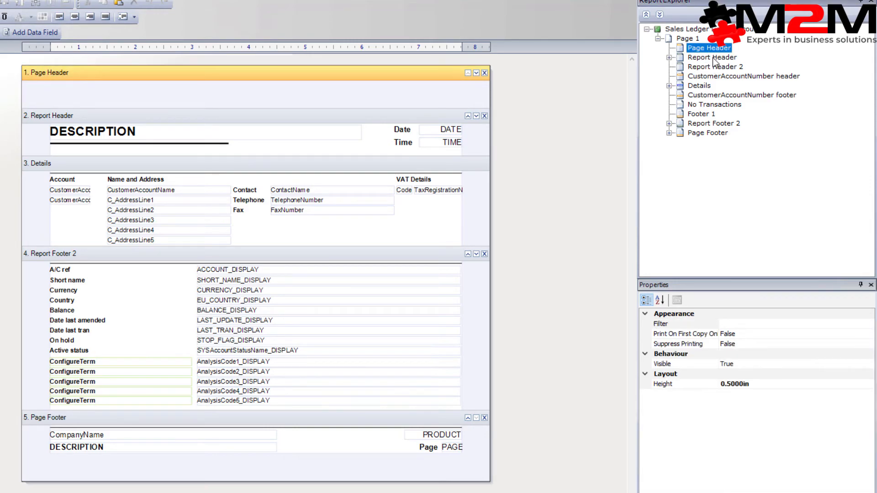
left_click(714, 58)
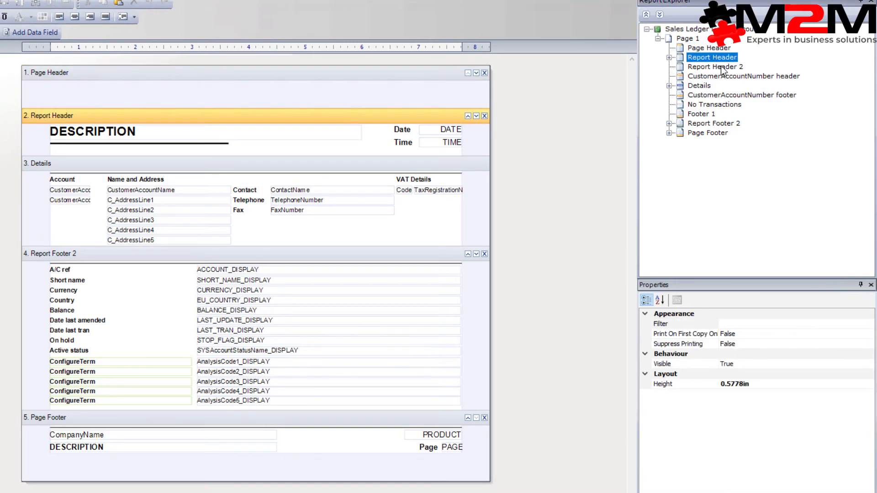
left_click(722, 67)
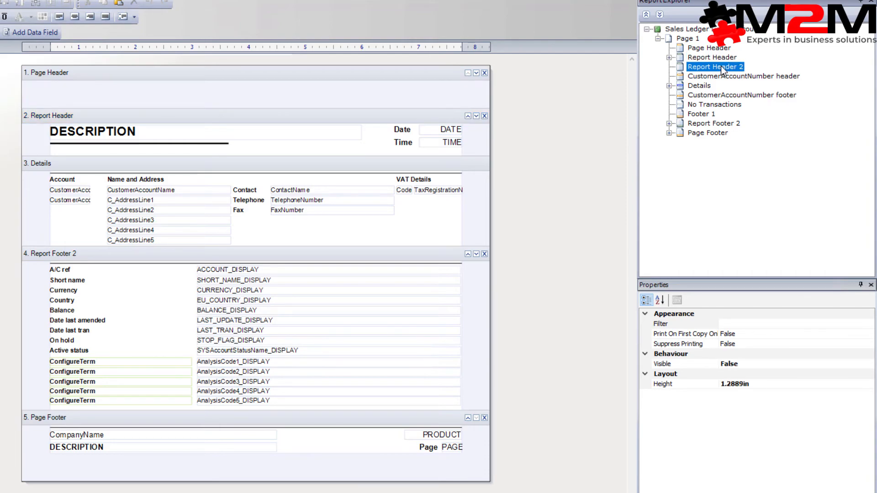
left_click(715, 76)
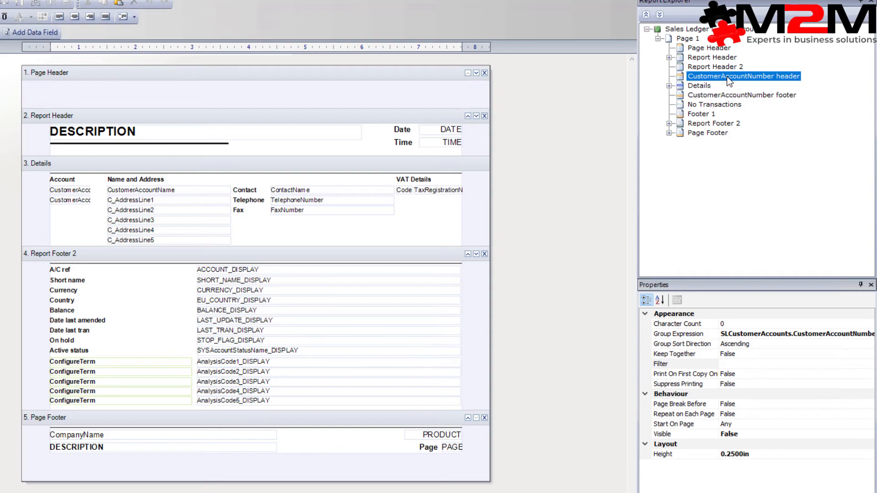
left_click(706, 85)
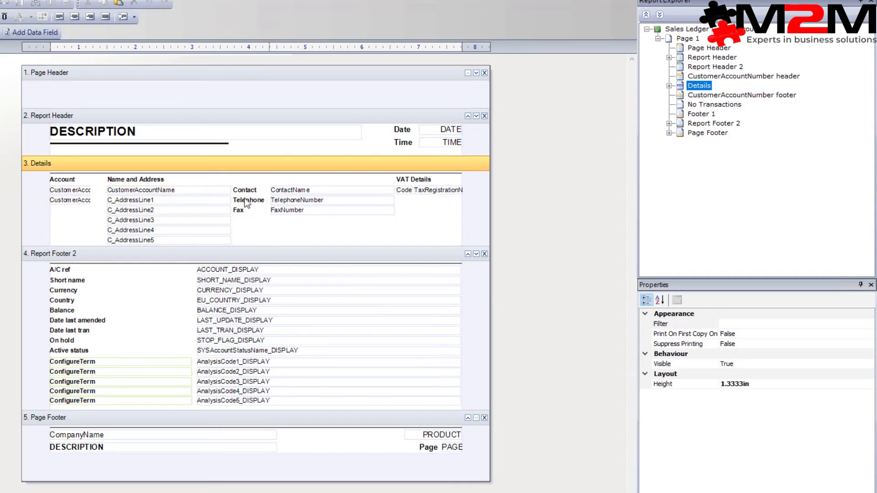
left_click(719, 95)
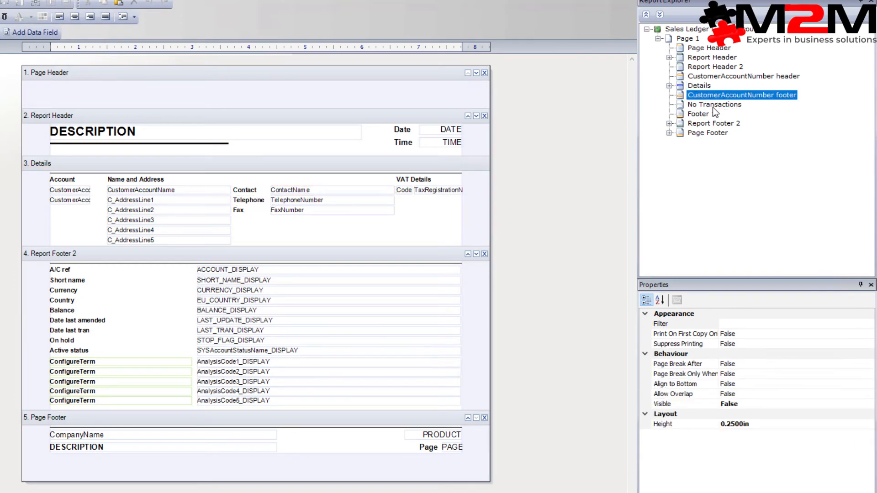
left_click(711, 106)
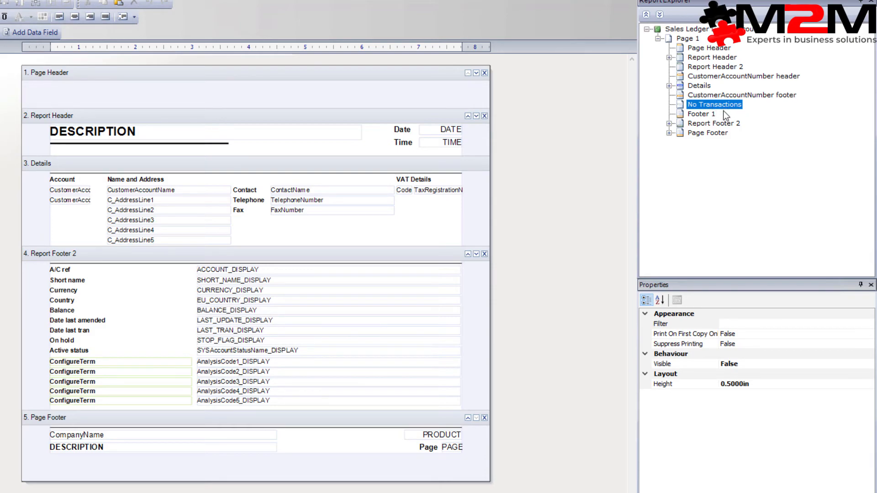
left_click(703, 114)
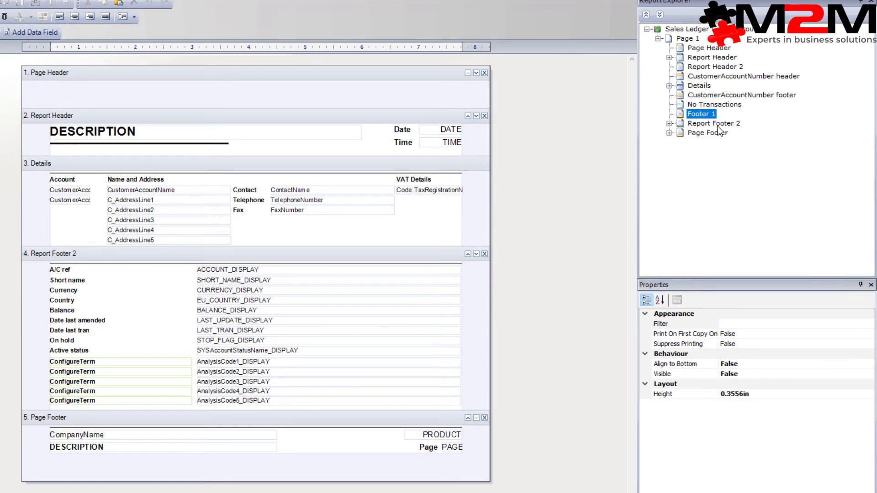
left_click(717, 124)
left_click(724, 134)
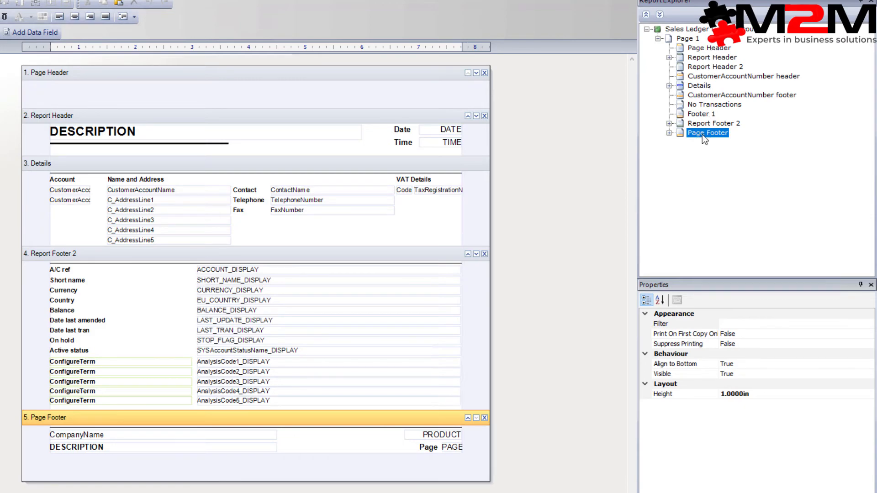
Set the Visible property of the CustomerAccountNumber footer section to True
left_click(698, 77)
left_click(711, 95)
key("Up")
key("Up")
left_click(713, 96)
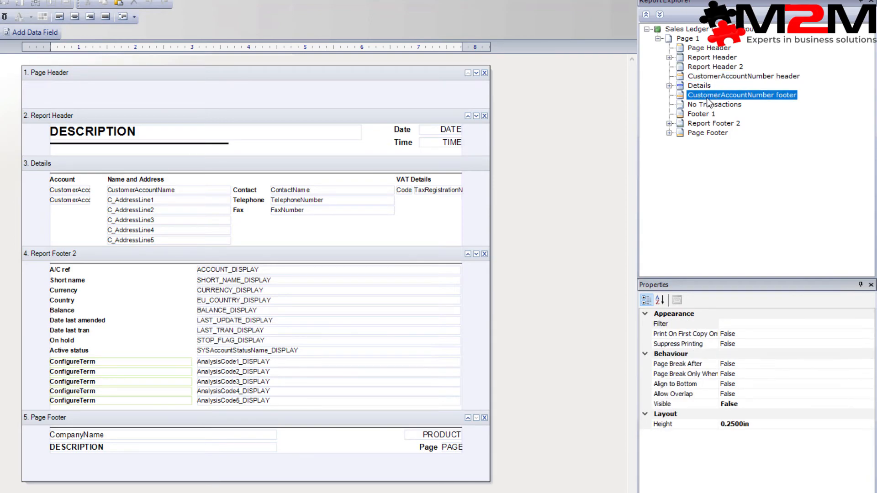
left_click(744, 407)
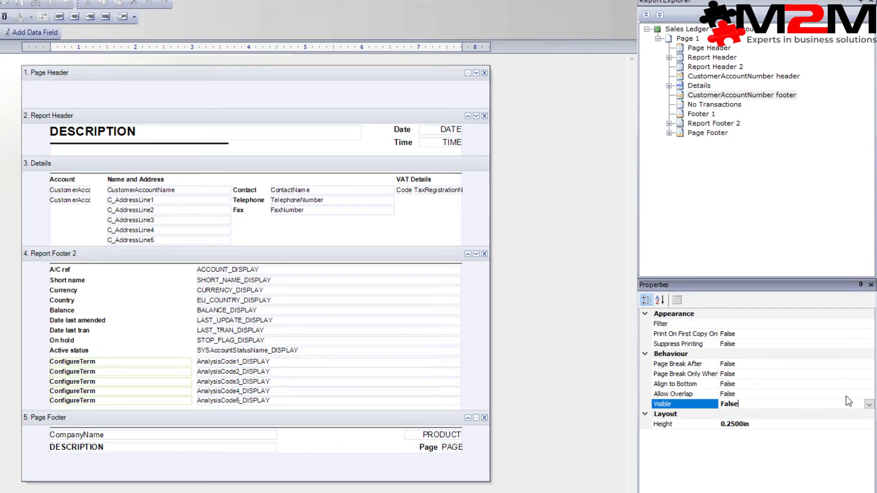
left_click(869, 405)
left_click(813, 415)
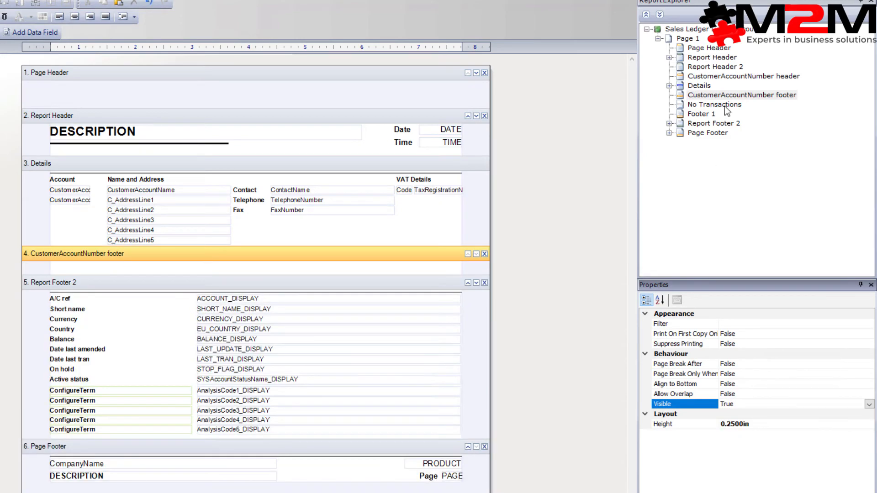
Set the Visible property of the CustomerAccountNumber header section to True
left_click(747, 76)
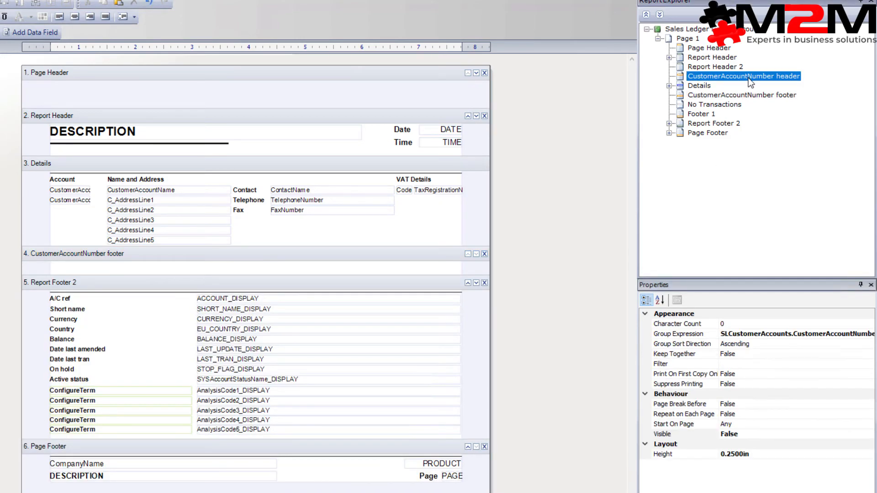
left_click(767, 436)
left_click(869, 434)
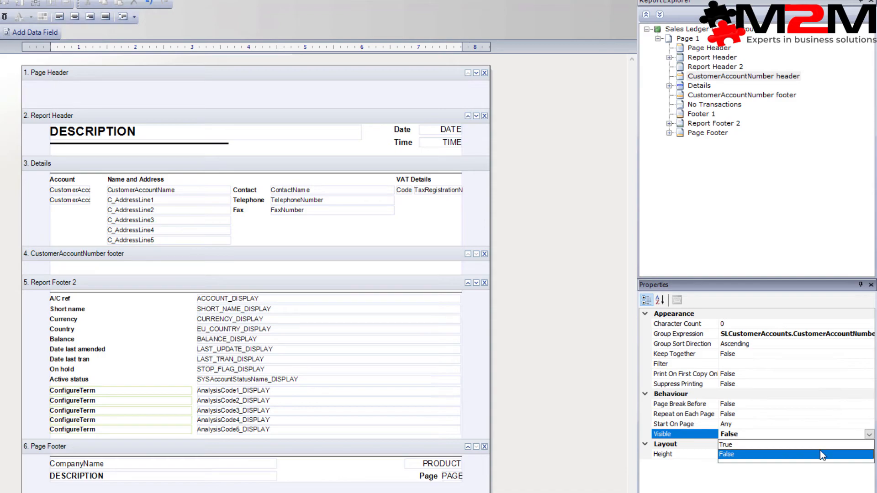
left_click(819, 445)
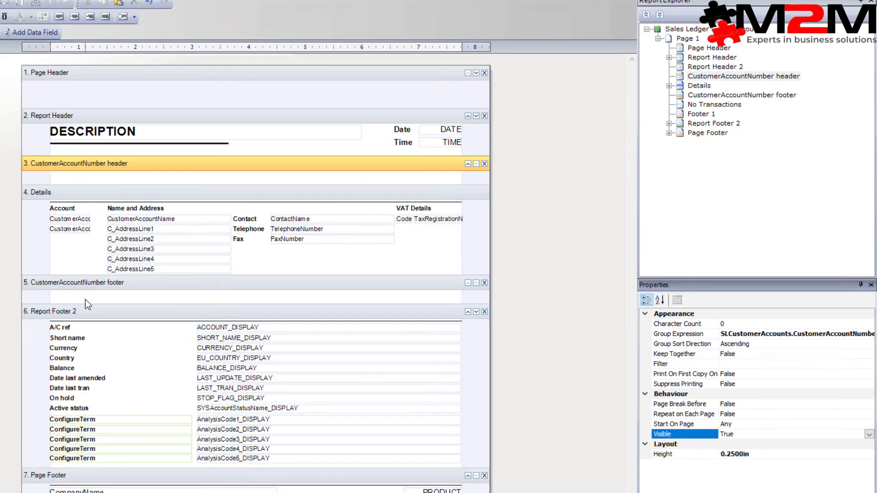
Copy the CustomerAccountNumber field from the Details section and place the copy in the CustomerAccountNumber header
left_click(85, 222)
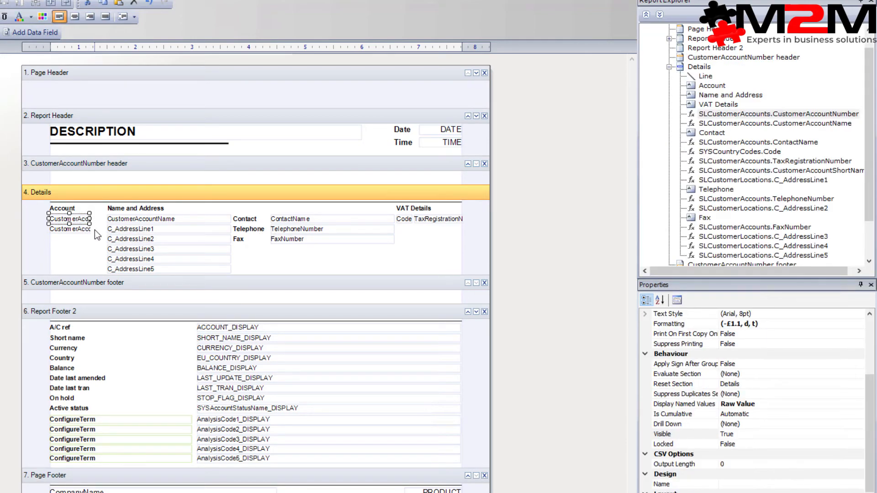
key("ctrl+v")
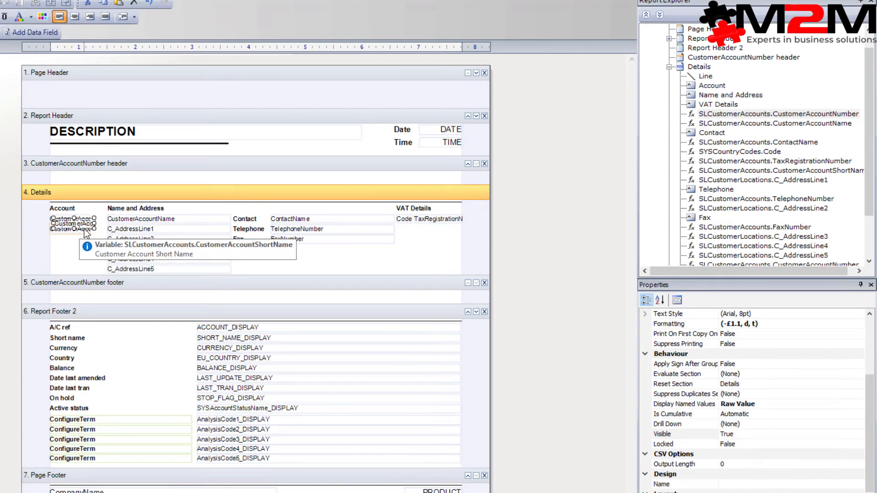
left_click_drag(81, 224, 81, 178)
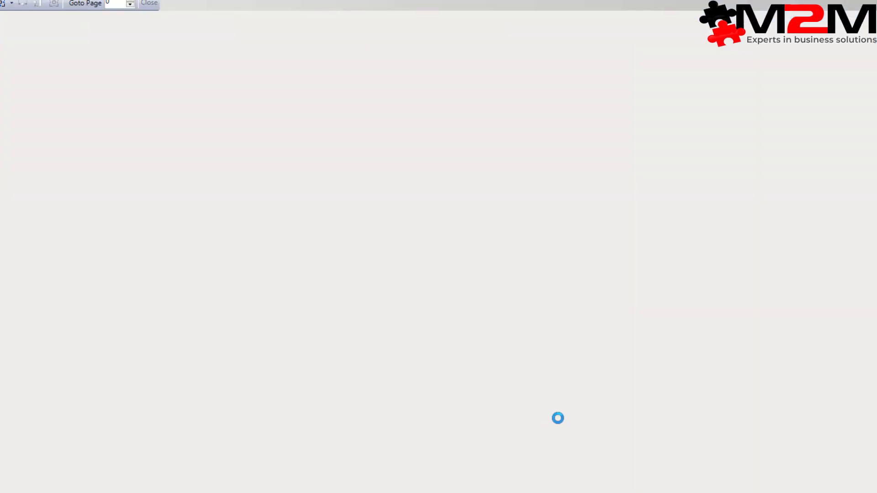
Preview the edited report with the default criteria and check the account number above each customer's details
key("Return")
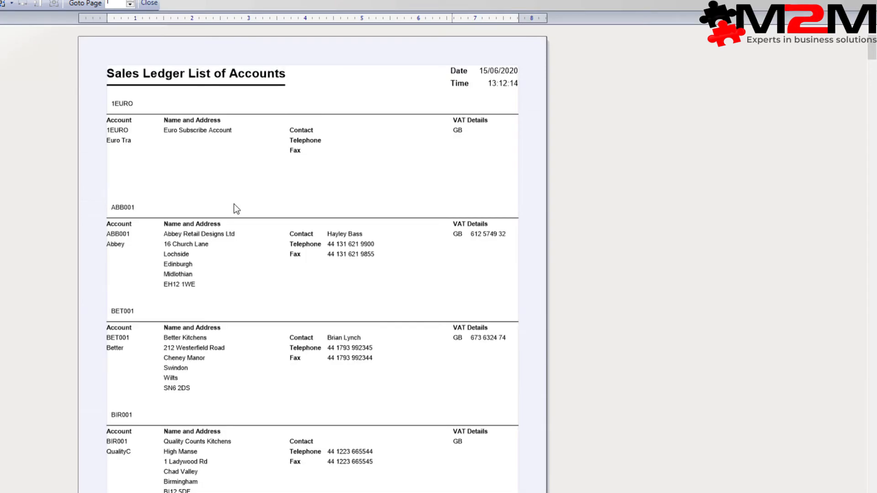
left_click(124, 107)
left_click(114, 133)
scroll(325, 445, "down", 5)
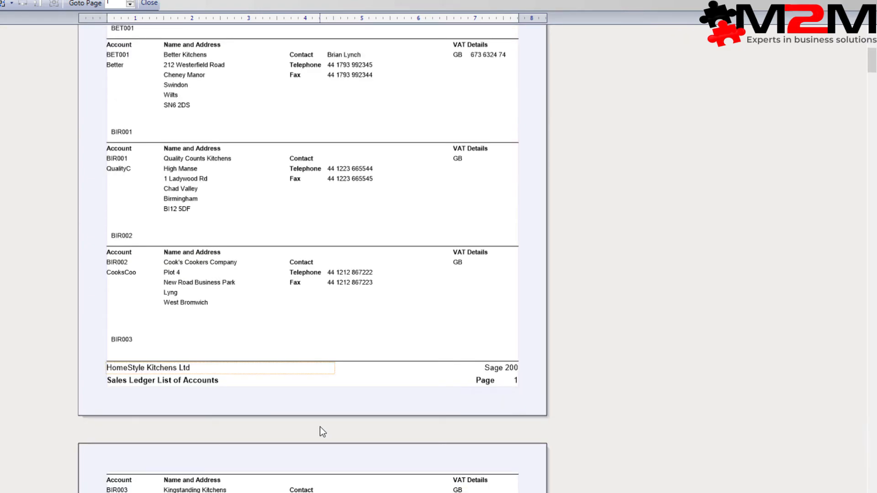
Close the preview and change the CustomerAccountNumber header field's expression to substring (SLCustomerAccounts.CustomerAccountNumber,0,1)
scroll(323, 416, "up", 5)
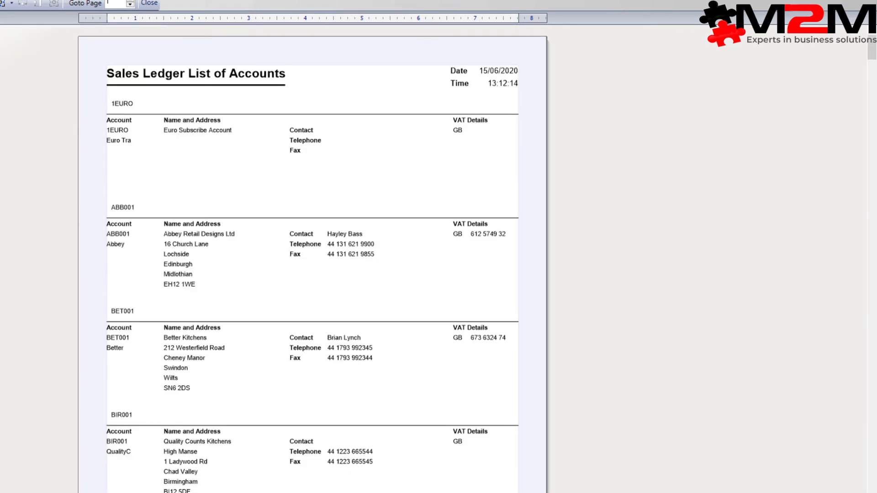
left_click(149, 3)
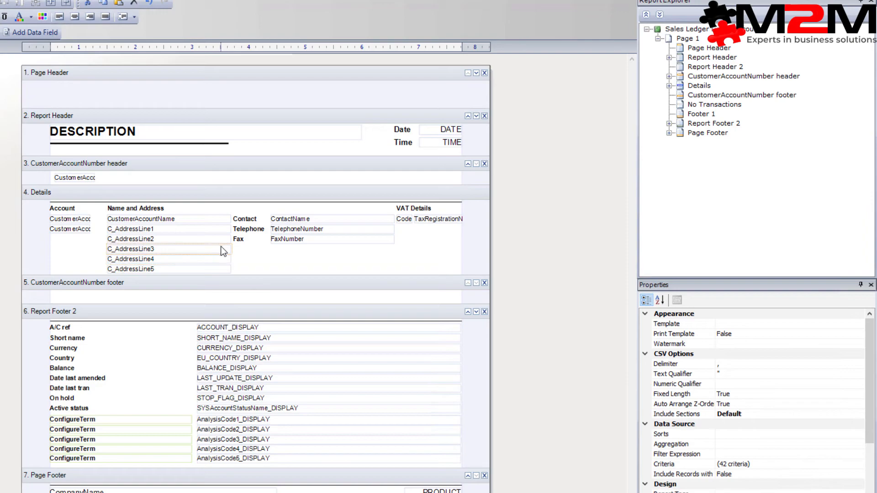
double_click(83, 181)
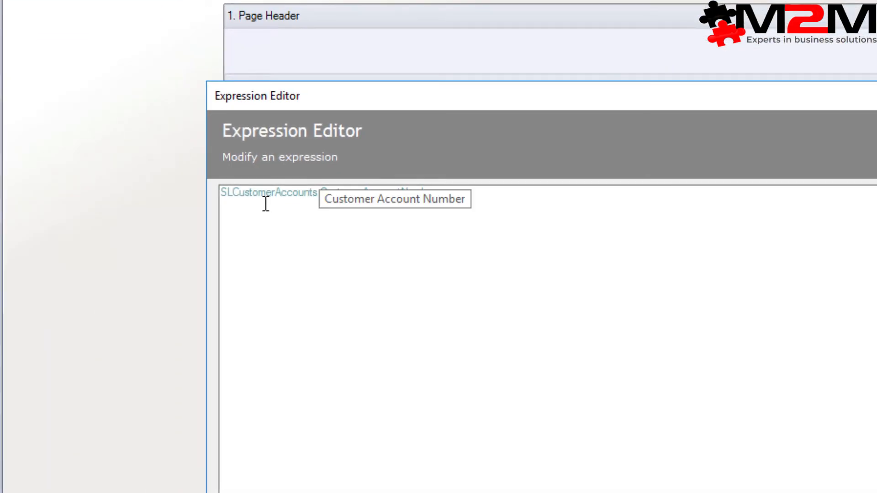
left_click(266, 205)
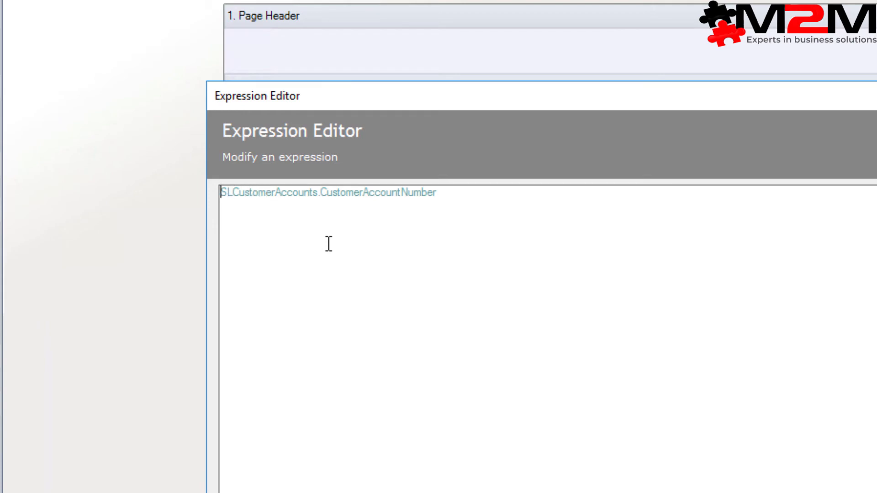
type("substring")
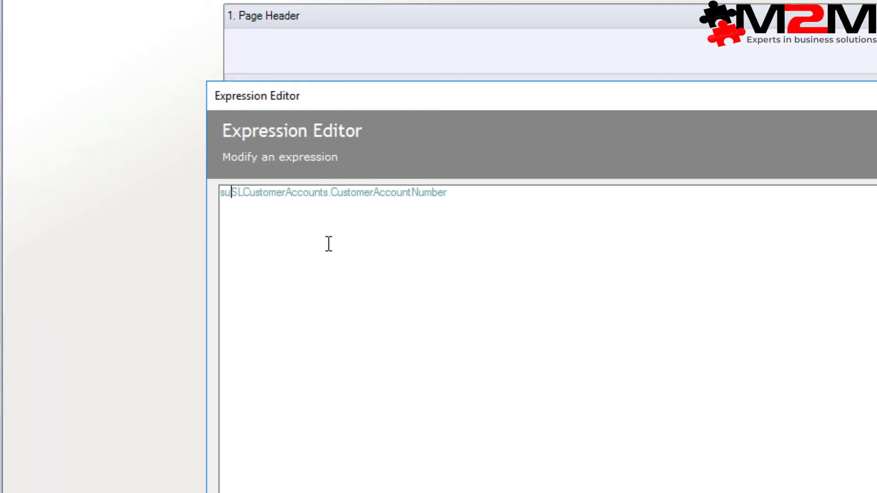
type(" (")
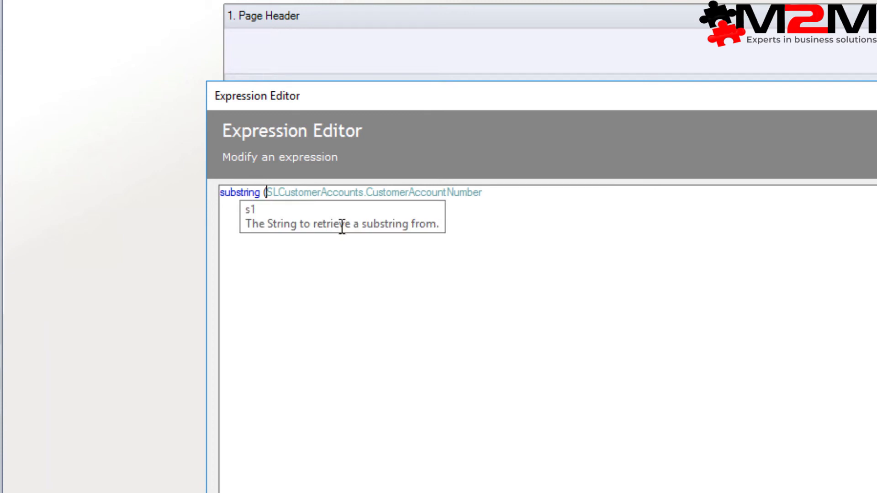
left_click(495, 197)
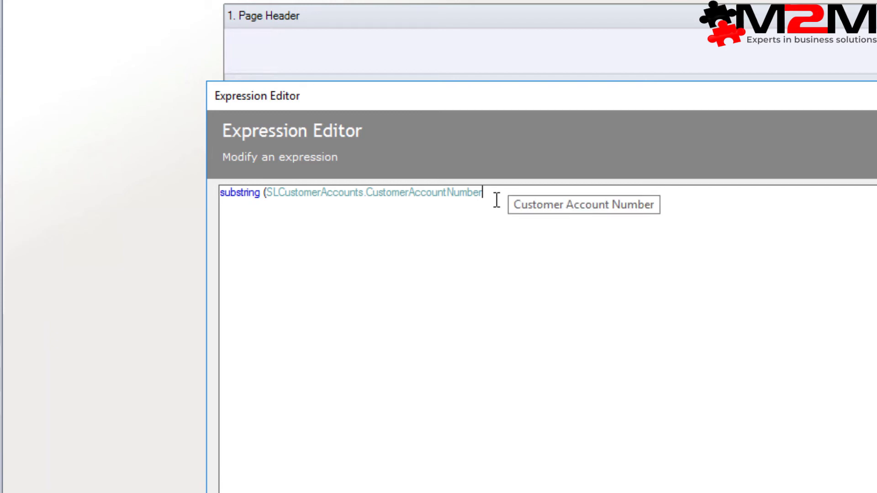
type(",0")
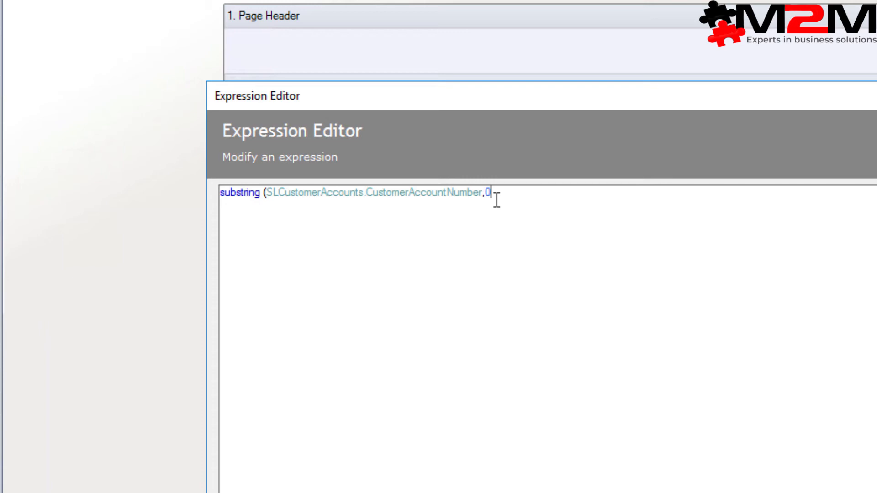
type(",1")
key("Return")
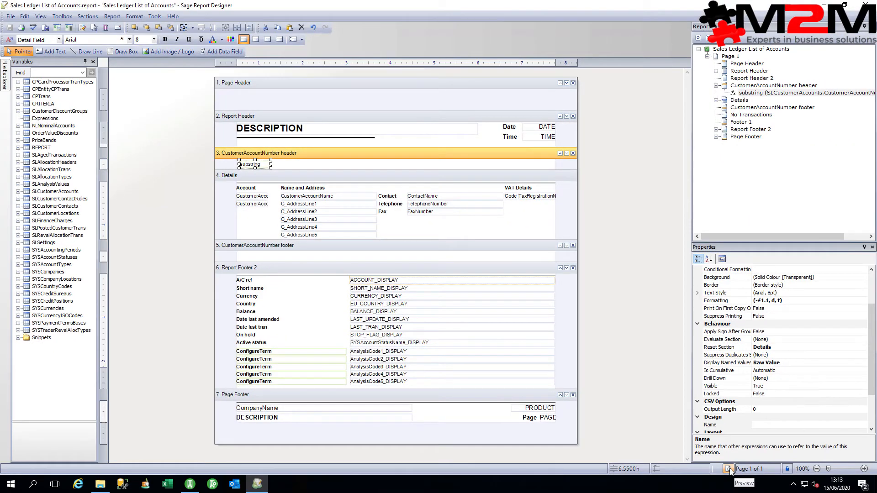
Preview the report with the default criteria, check the header value above each customer, and return to the design view
left_click(729, 469)
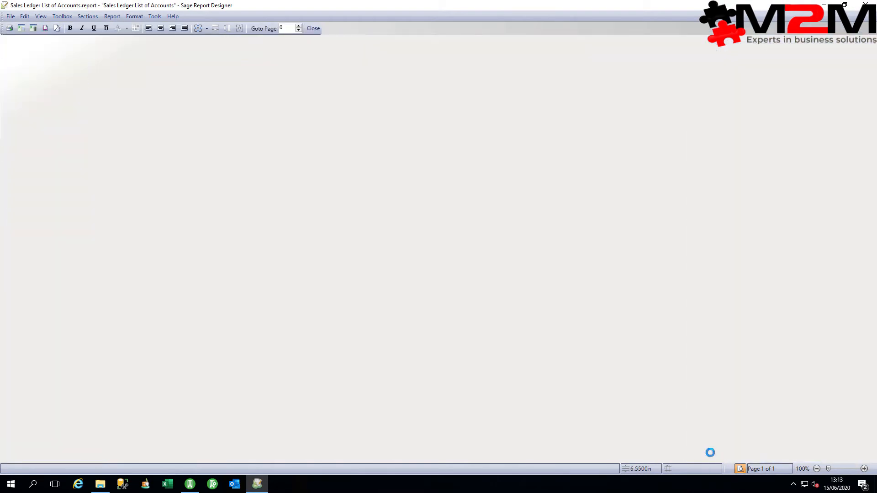
left_click(511, 359)
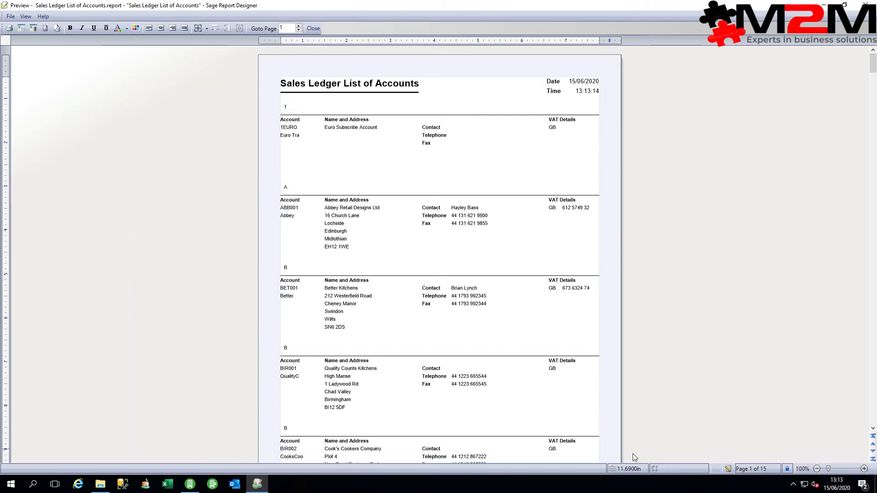
left_click(728, 469)
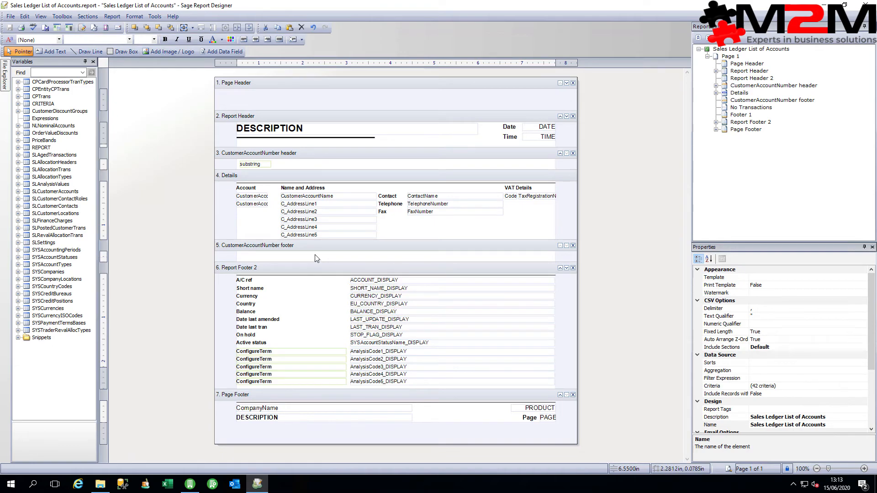
mouse_move(248, 167)
left_click(258, 155)
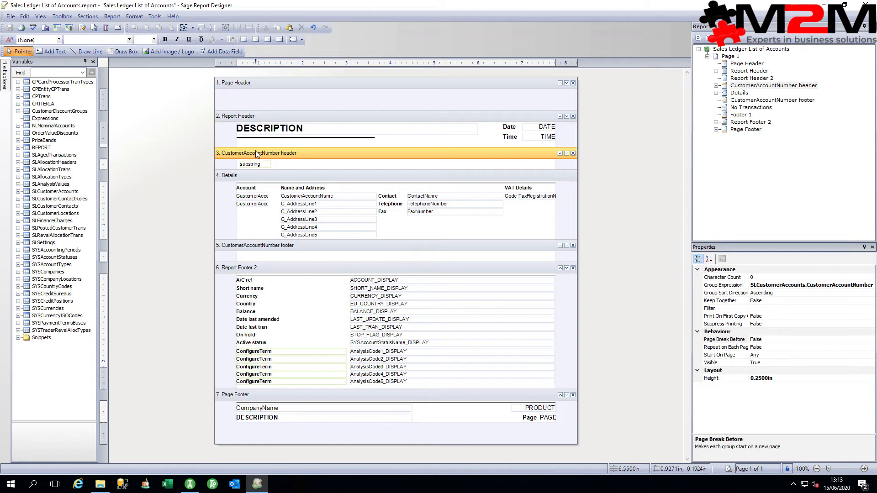
left_click(89, 17)
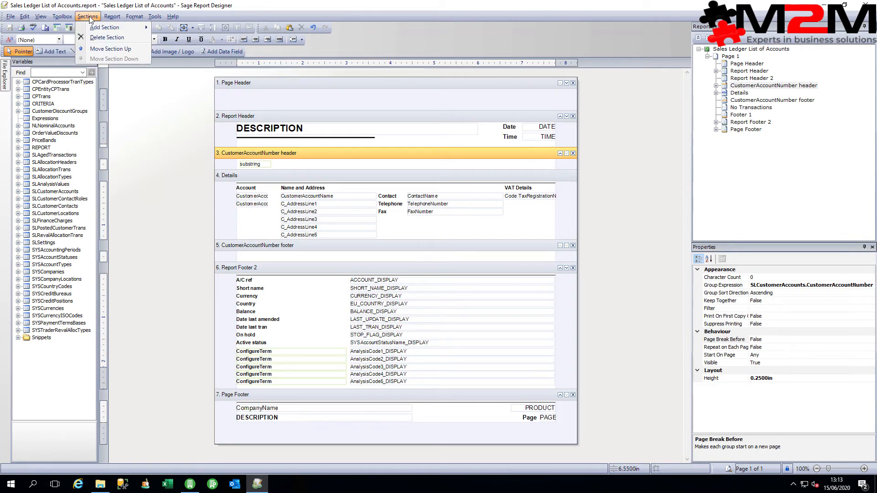
mouse_move(101, 29)
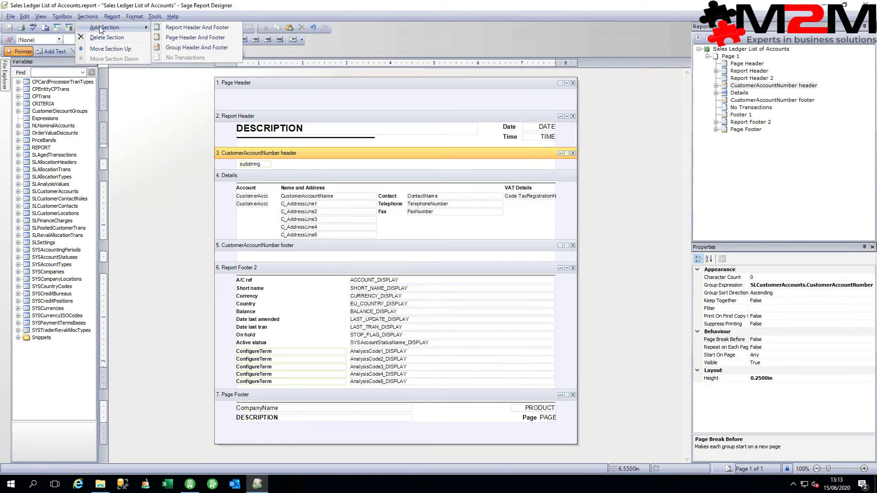
left_click(188, 48)
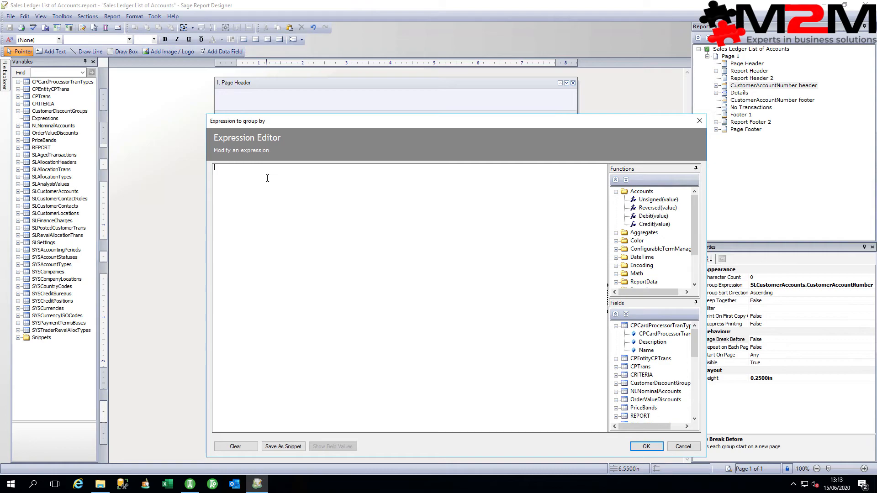
left_click(679, 446)
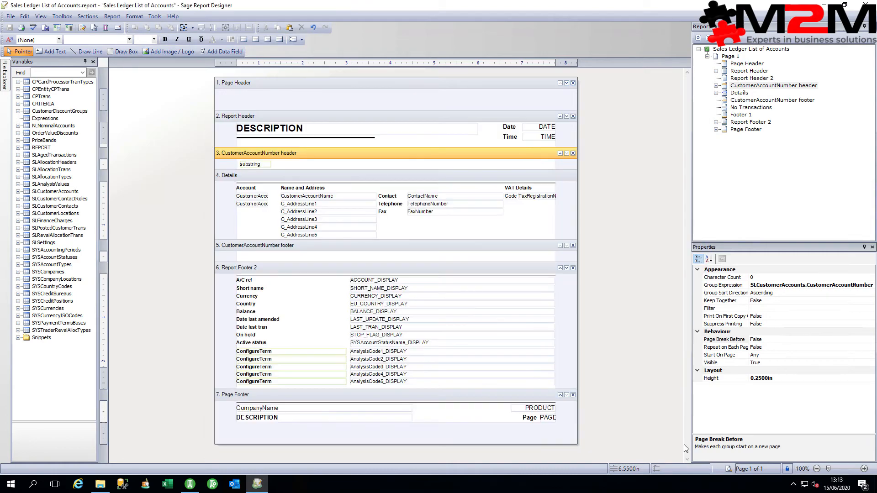
Copy the full substring expression from the field in the CustomerAccountNumber header, leaving the field itself unmodified
left_click(260, 165)
double_click(262, 167)
key("ctrl+c")
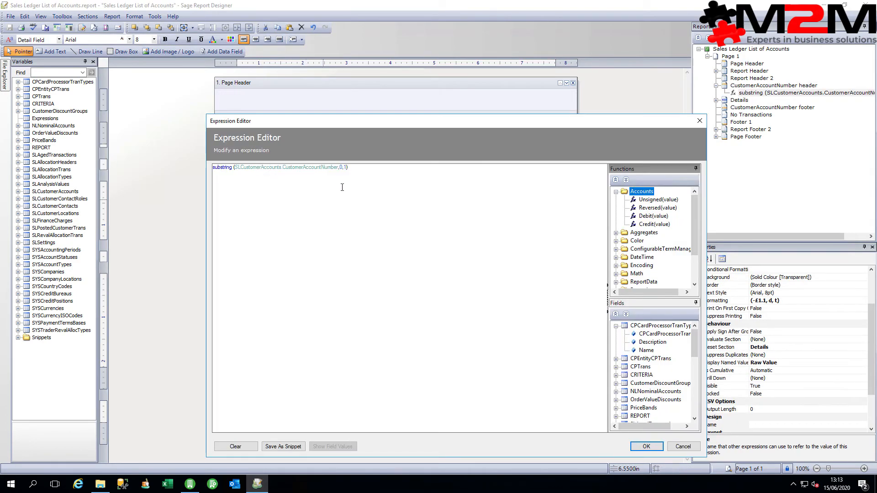
left_click(683, 446)
Try adding a group header and footer based on substring (SLCustomerAccounts.CustomerAccountNumber,0,1), and delete the added header with its footer
left_click(88, 16)
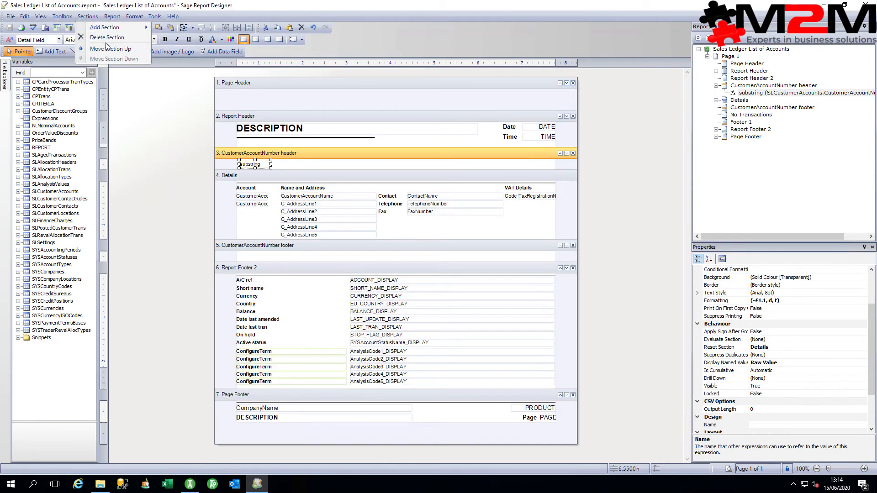
mouse_move(109, 28)
left_click(185, 47)
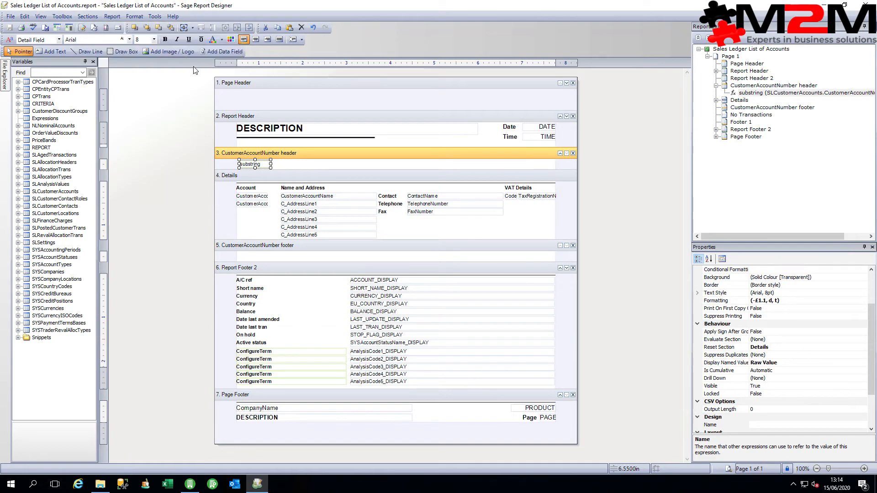
key("ctrl+v")
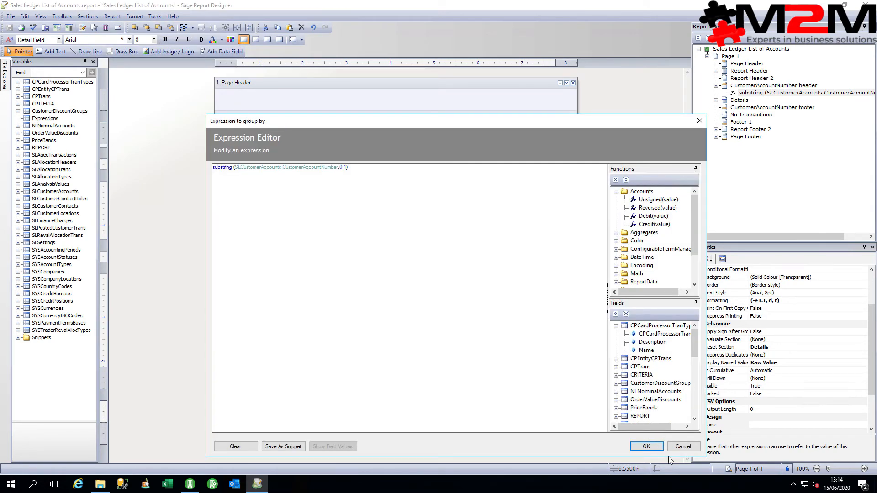
left_click(647, 446)
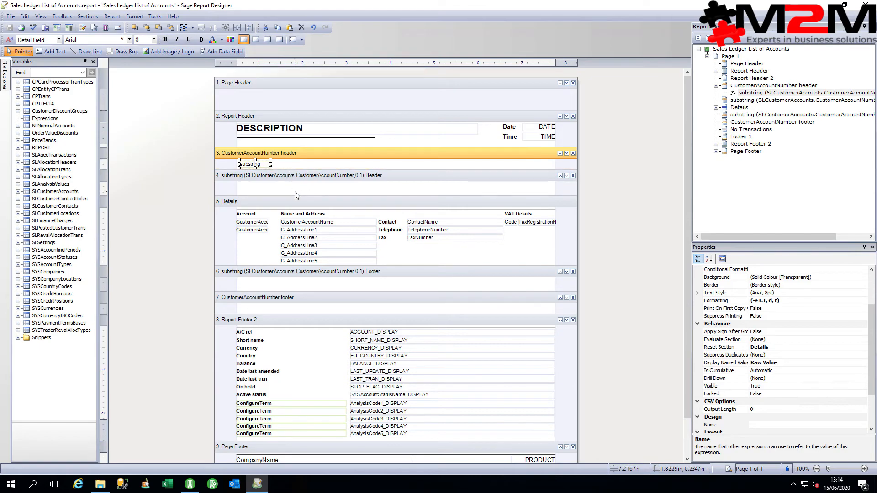
left_click(573, 176)
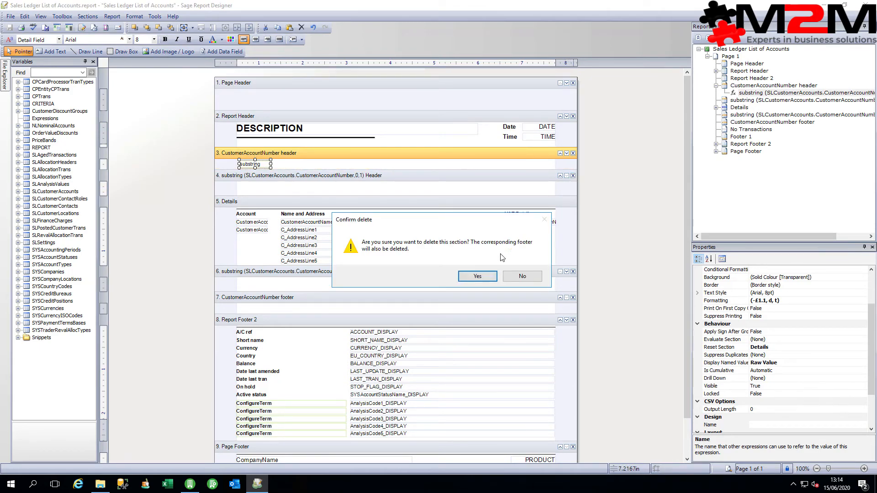
left_click(477, 276)
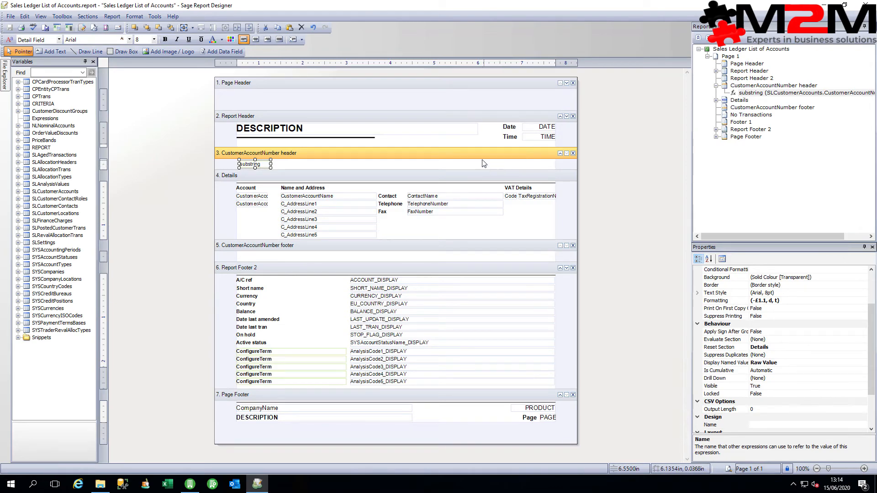
Replace the CustomerAccountNumber header section's Group Expression with the copied substring (SLCustomerAccounts.CustomerAccountNumber,0,1)
left_click(421, 156)
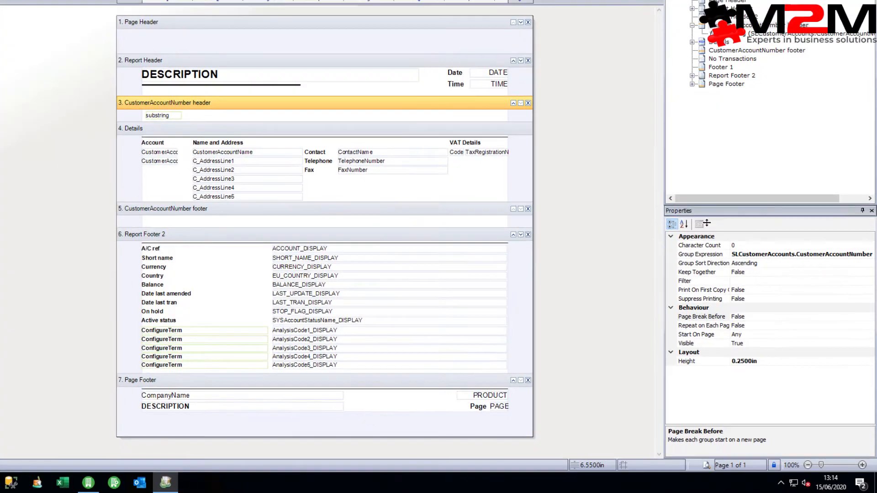
left_click(754, 262)
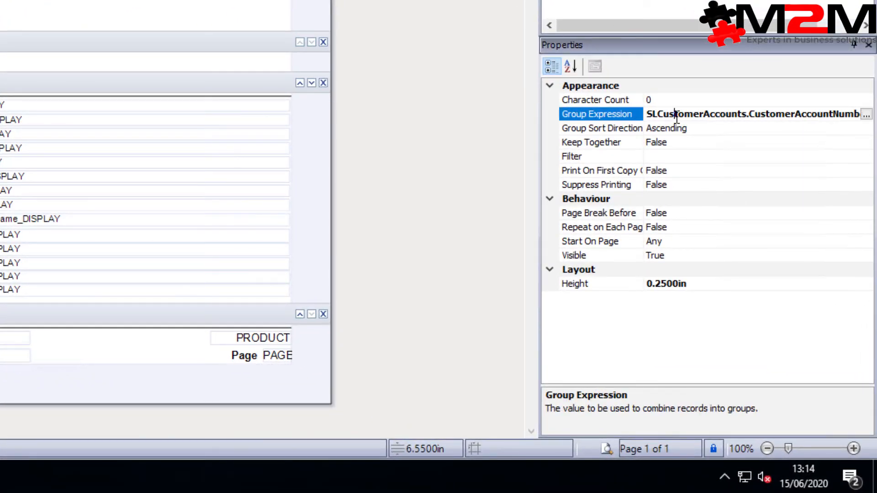
left_click(866, 114)
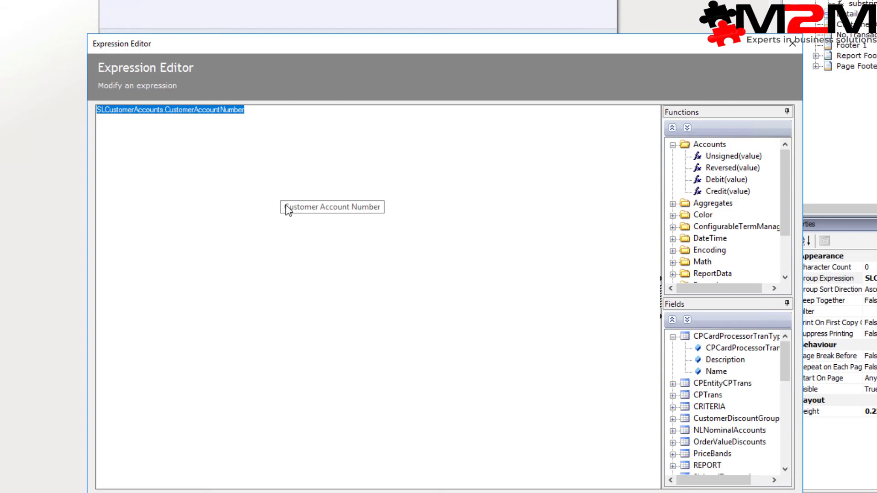
key("ctrl+v")
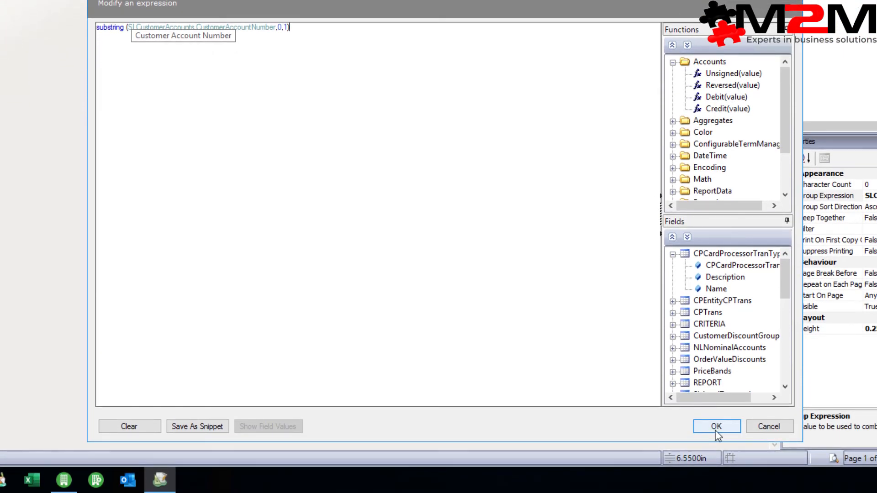
left_click(716, 427)
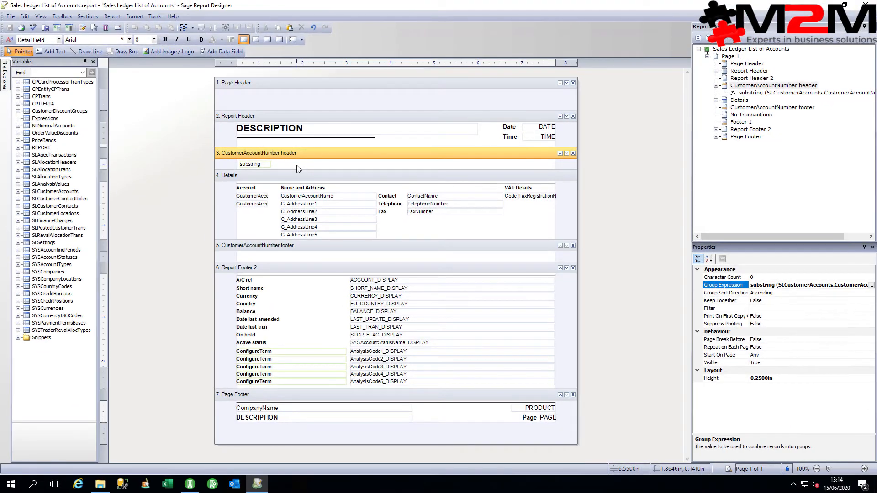
left_click(762, 323)
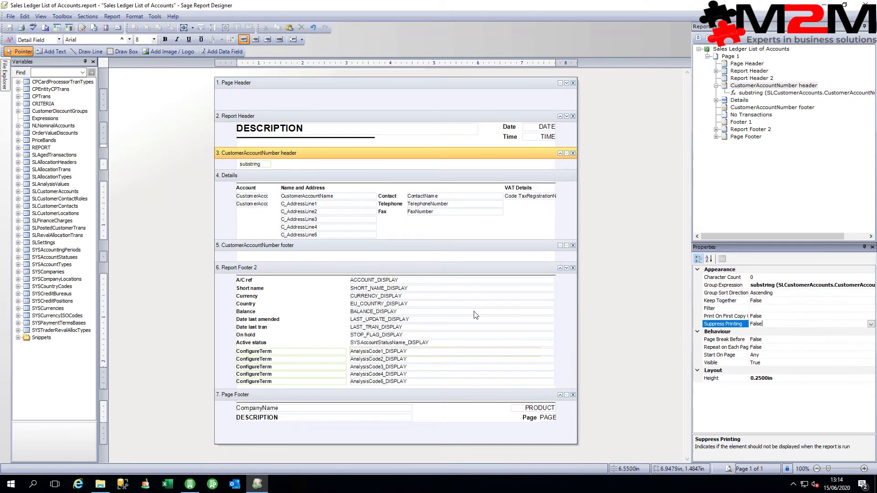
Preview the report with the default criteria, examine how accounts are grouped across the first pages, and return to the design view
left_click(729, 469)
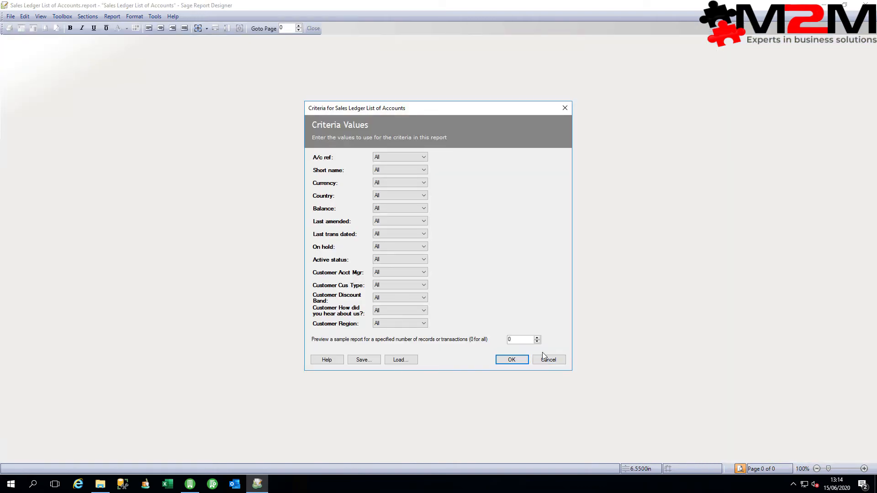
left_click(508, 358)
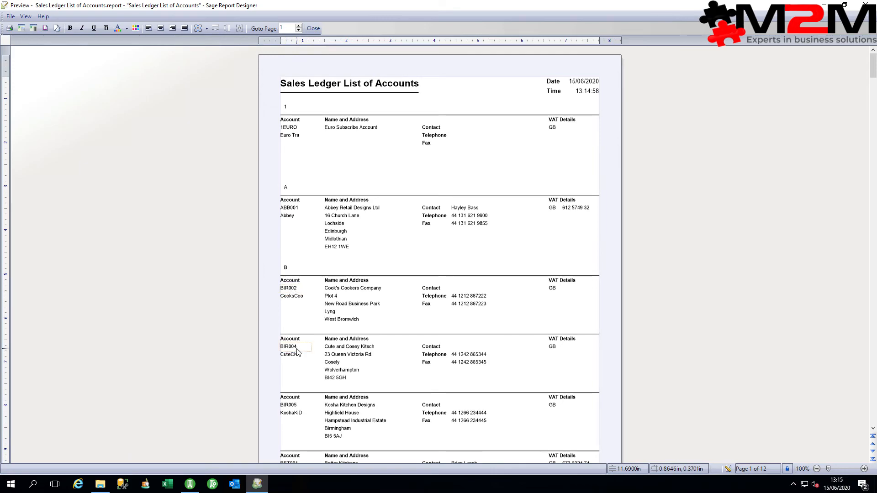
scroll(297, 407, "down", 3)
scroll(288, 406, "up", 3)
scroll(319, 308, "down", 6)
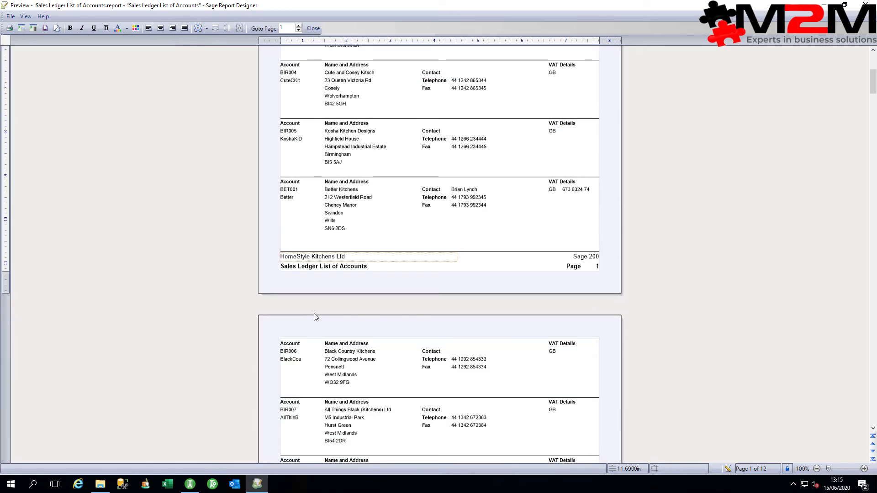
left_click(315, 318)
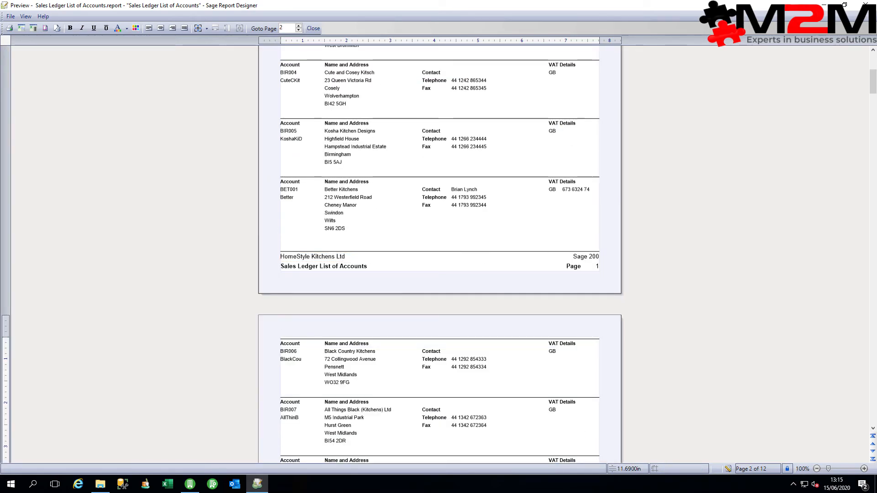
left_click(733, 471)
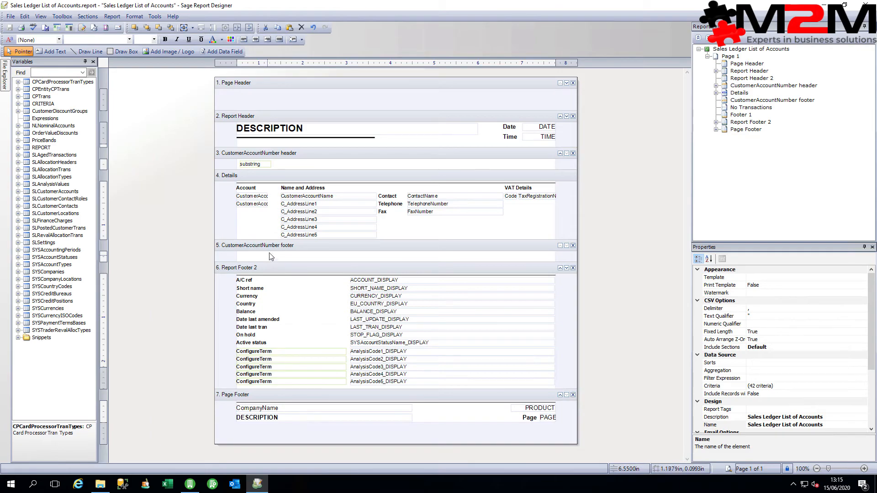
Copy the substring field from the CustomerAccountNumber header into its footer and colour the copy red without updating the Detail Field style
left_click(251, 164)
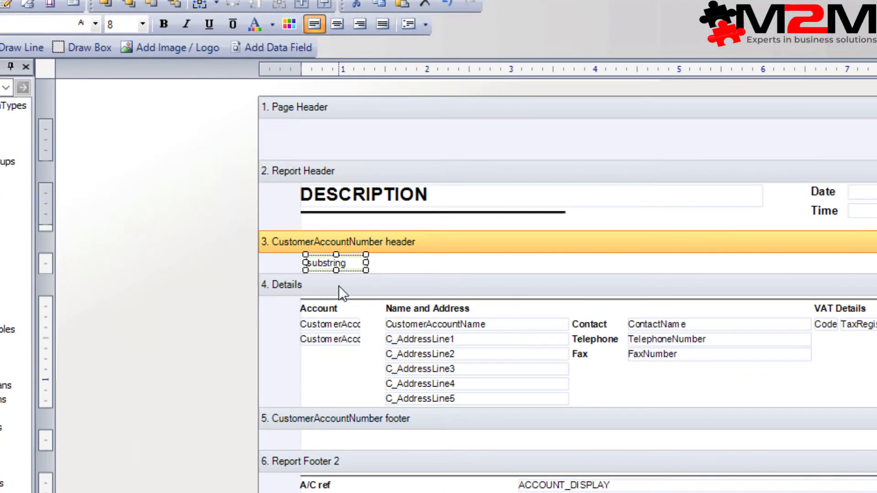
key("ctrl+v")
left_click_drag(330, 265, 346, 432)
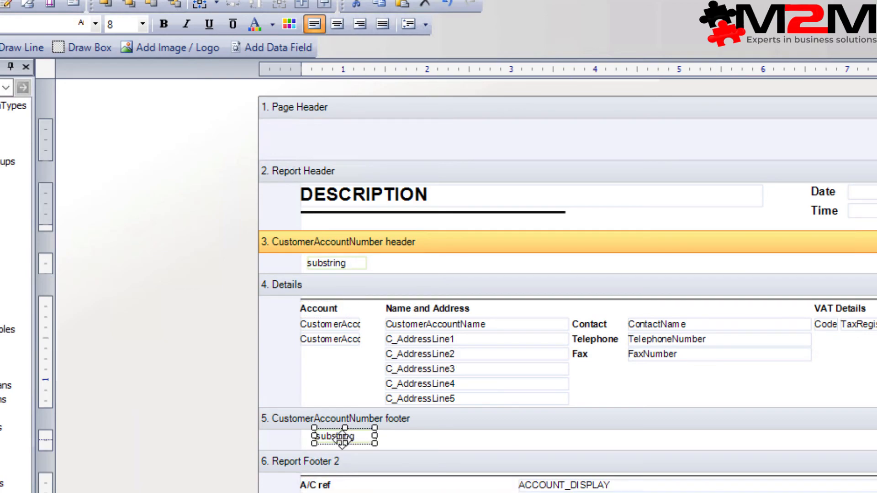
left_click(261, 23)
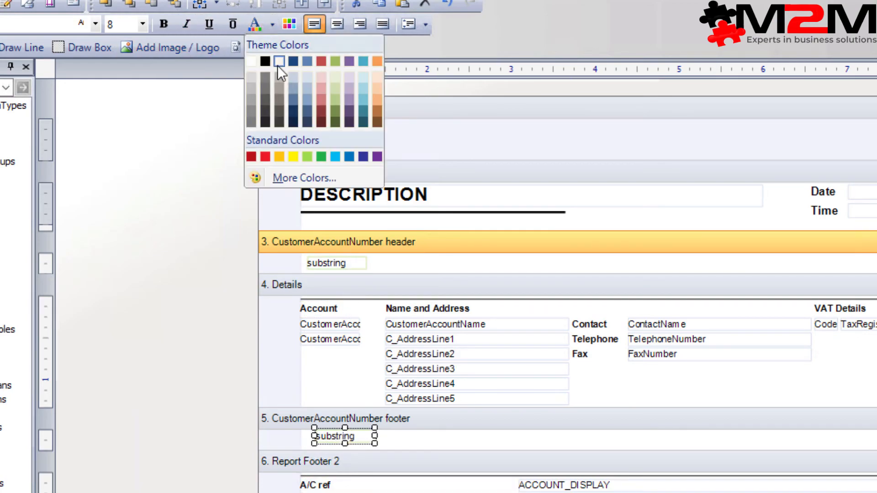
left_click(266, 157)
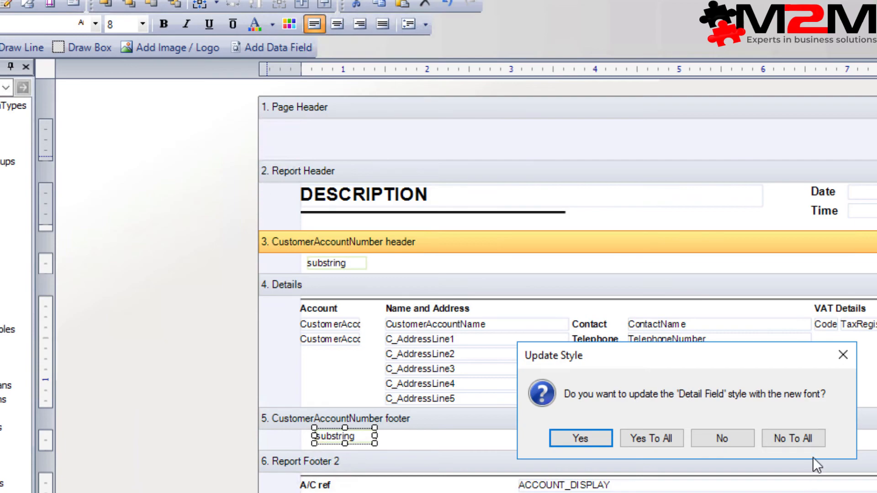
left_click(819, 441)
Preview the report with the default criteria, compare the header values with the red footer values for each group, and return to the design view
left_click(740, 469)
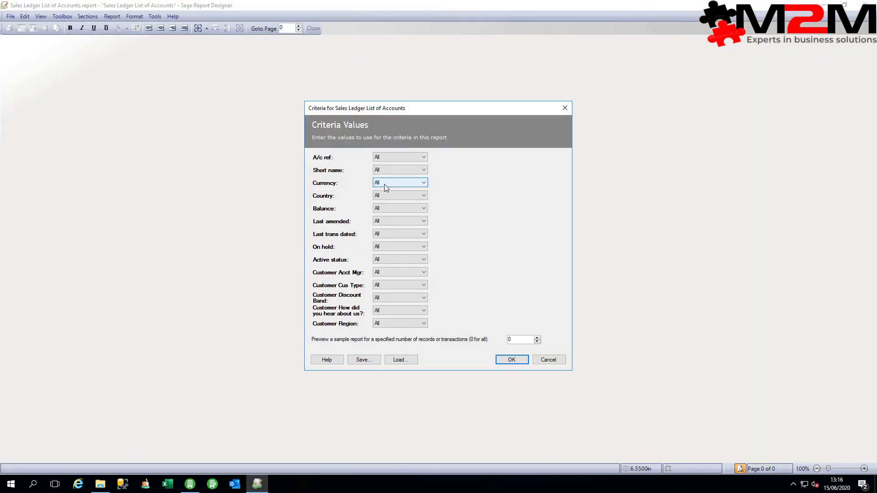
key("Return")
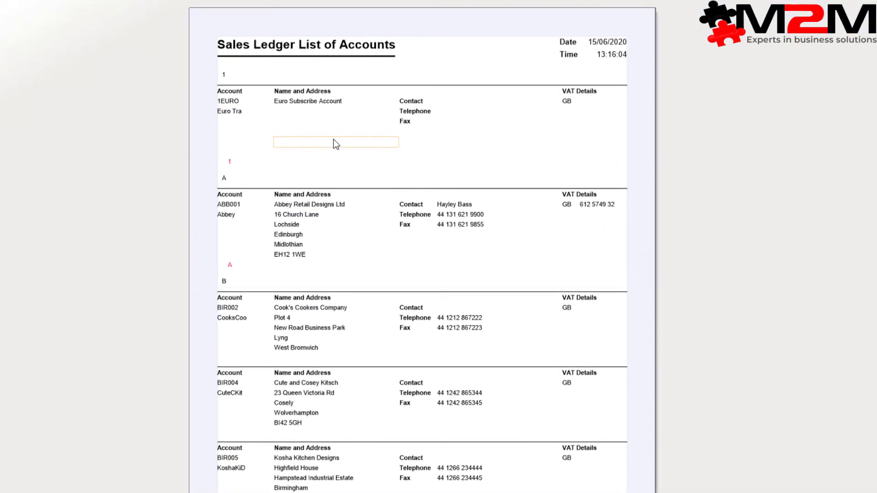
left_click(243, 164)
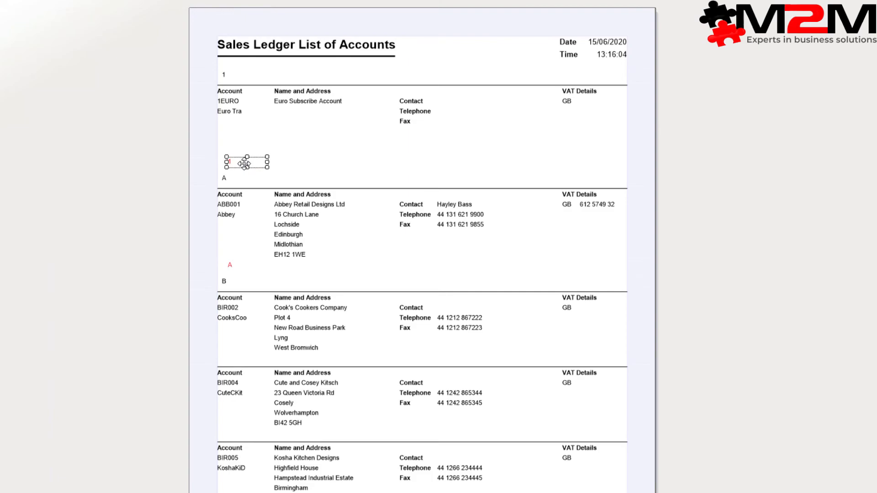
left_click_drag(233, 165, 227, 182)
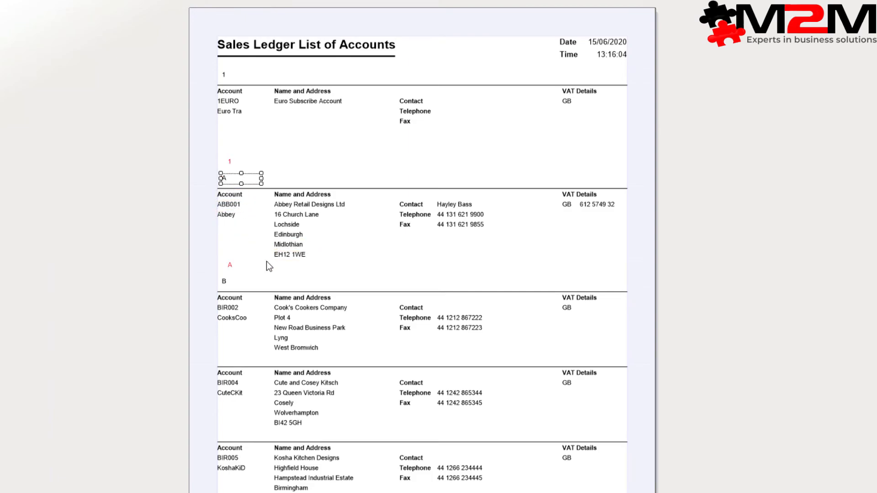
left_click(231, 265)
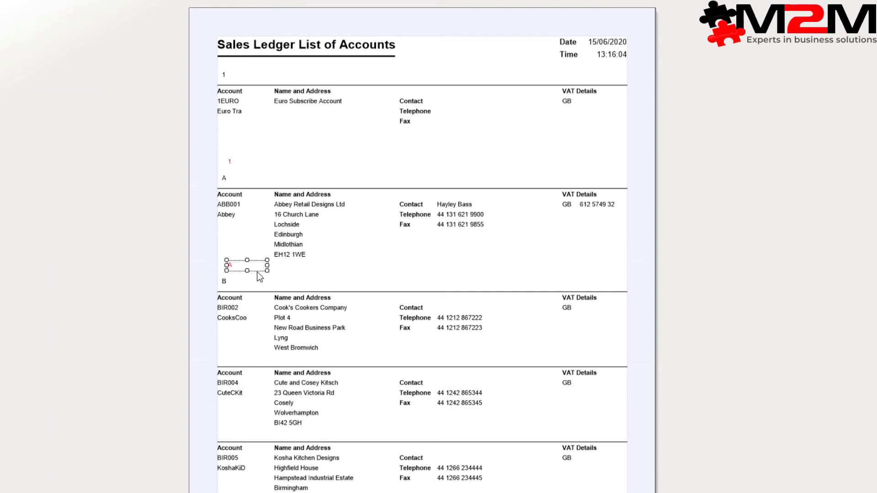
left_click(226, 283)
scroll(265, 309, "down", 8)
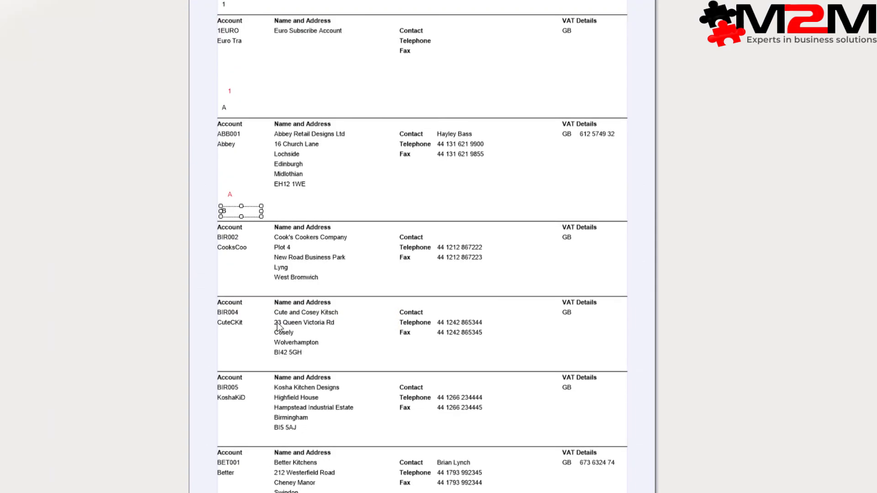
scroll(280, 420, "down", 4)
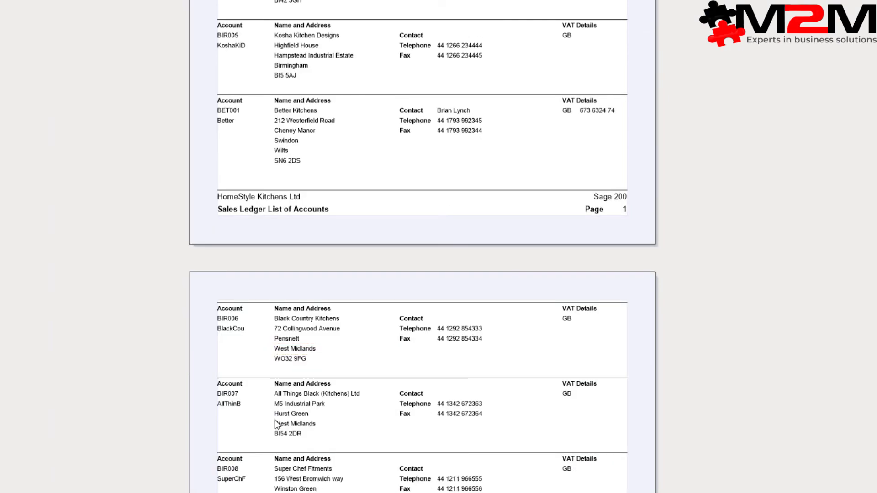
scroll(276, 394, "down", 4)
scroll(276, 395, "down", 5)
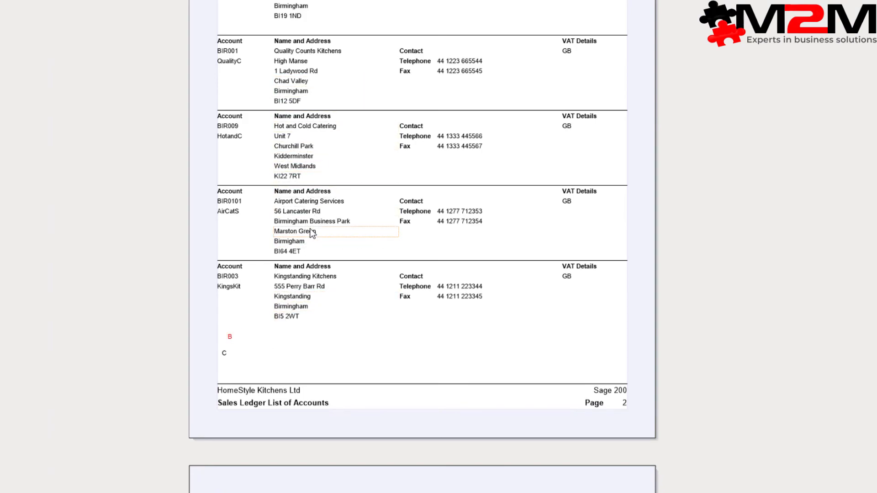
left_click(729, 469)
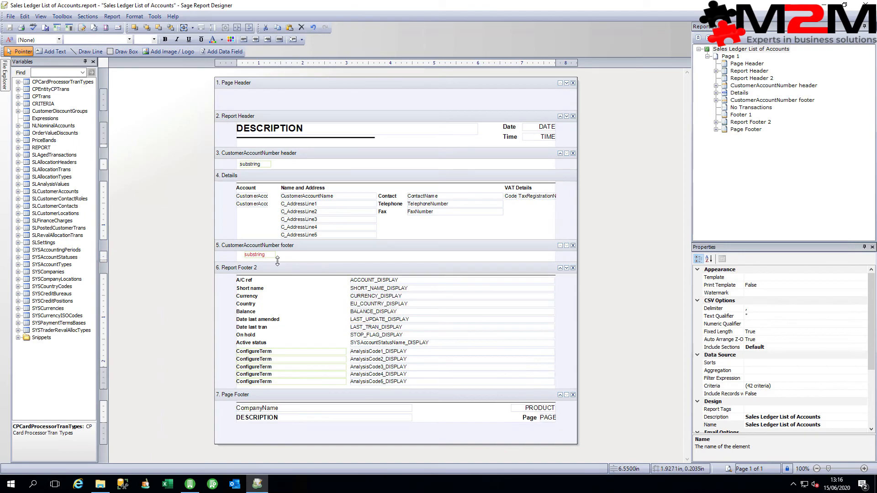
Set the Function of the red substring field in the CustomerAccountNumber footer to Count
left_click(255, 255)
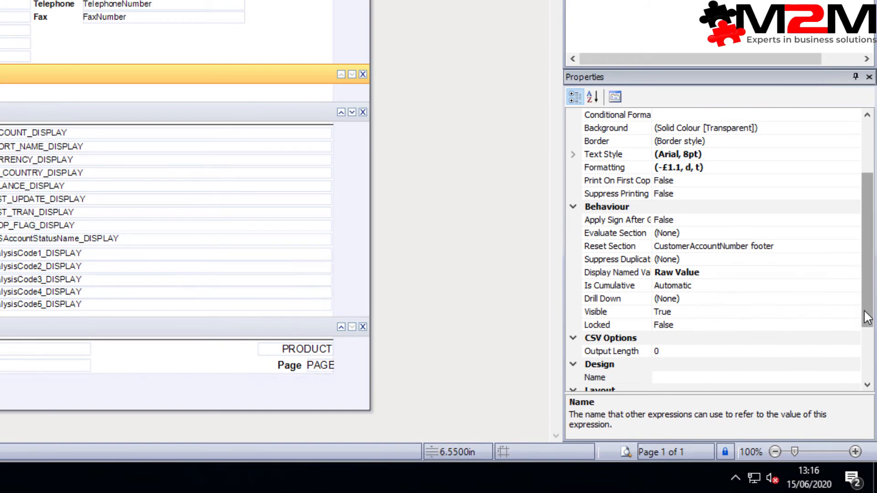
scroll(866, 315, "up", 3)
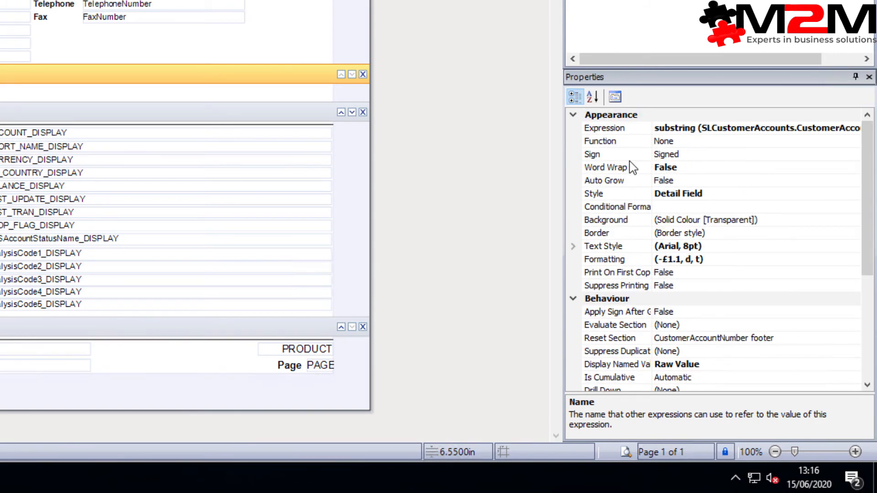
left_click(678, 142)
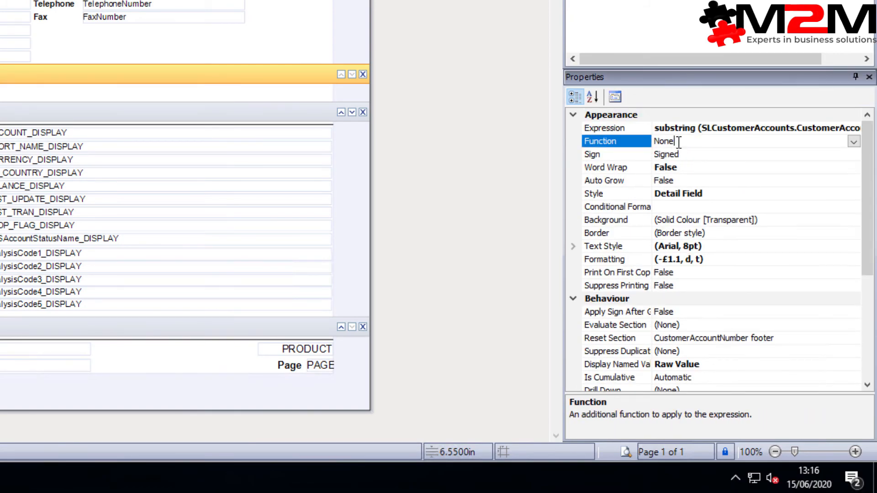
left_click(852, 142)
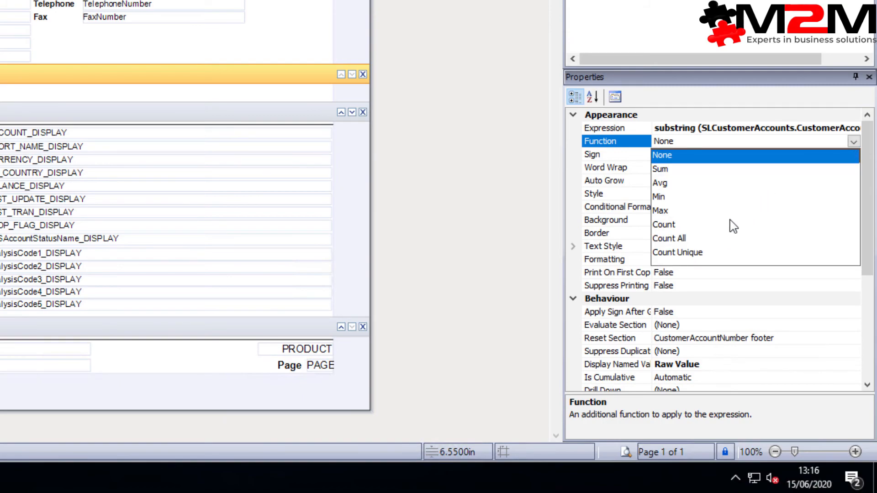
left_click(711, 228)
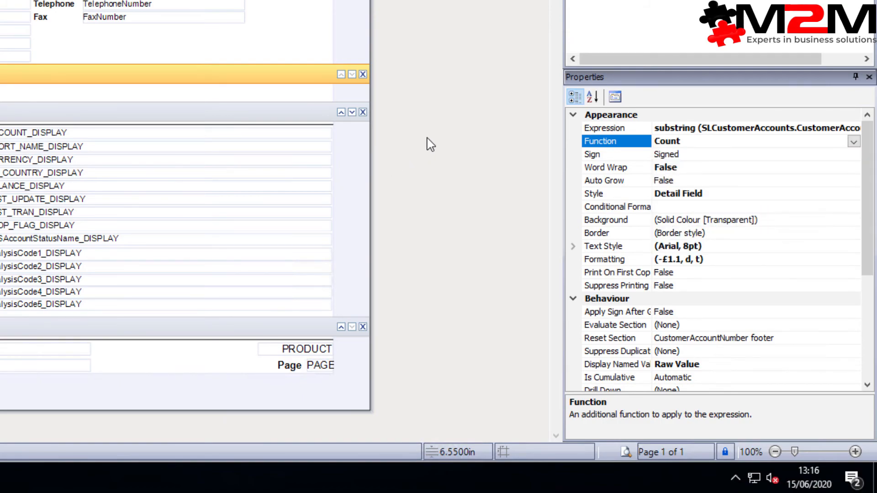
left_click(462, 147)
Preview the report with the default criteria, examine the red account count under each group on the first three pages, and return to the design view
left_click(695, 464)
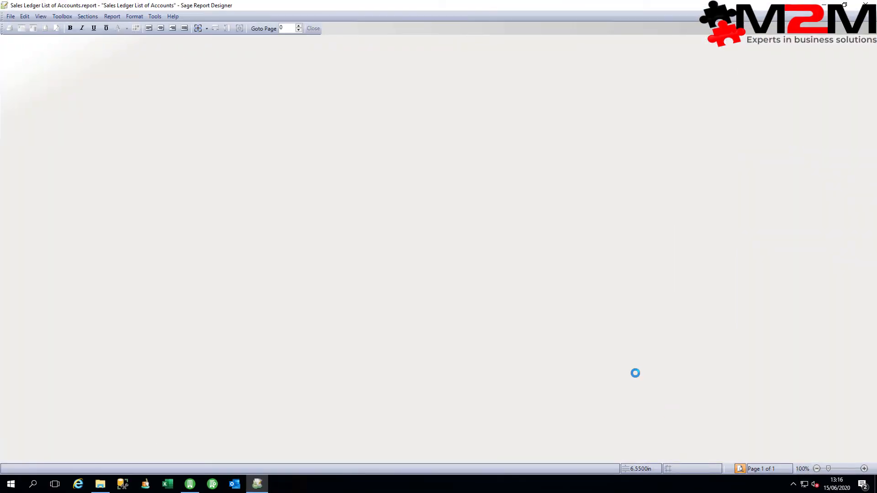
key("Return")
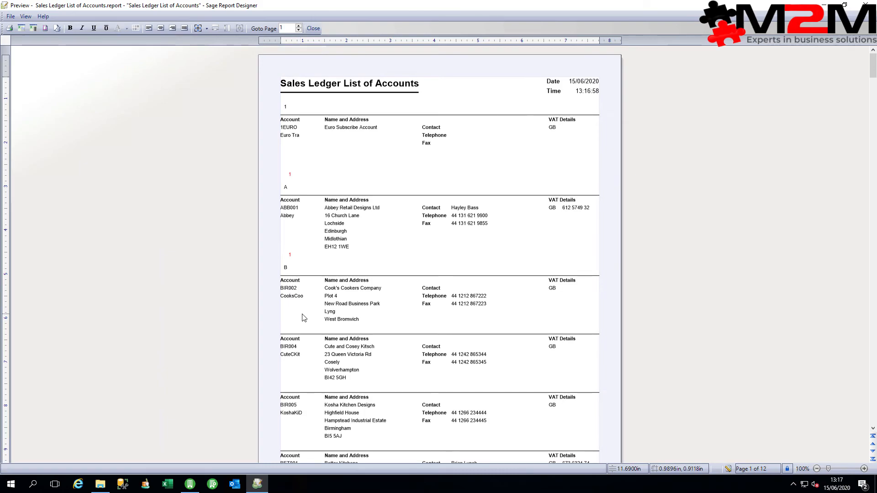
scroll(302, 317, "down", 5)
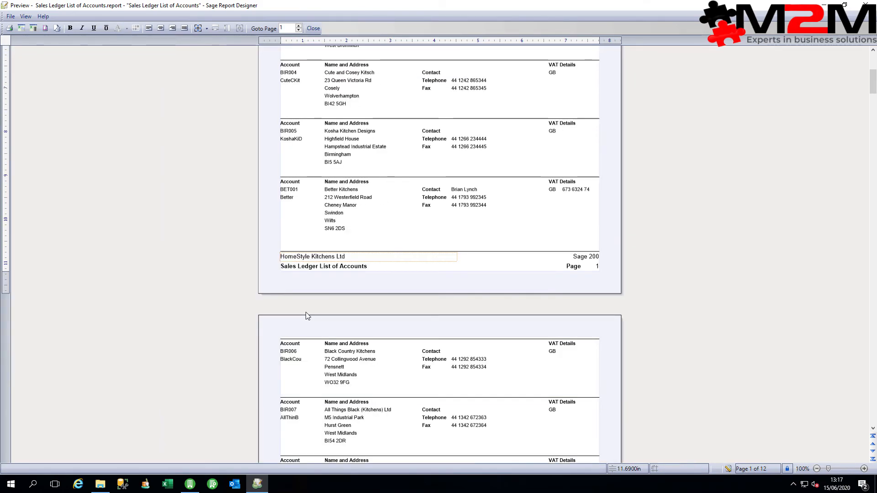
scroll(337, 369, "down", 4)
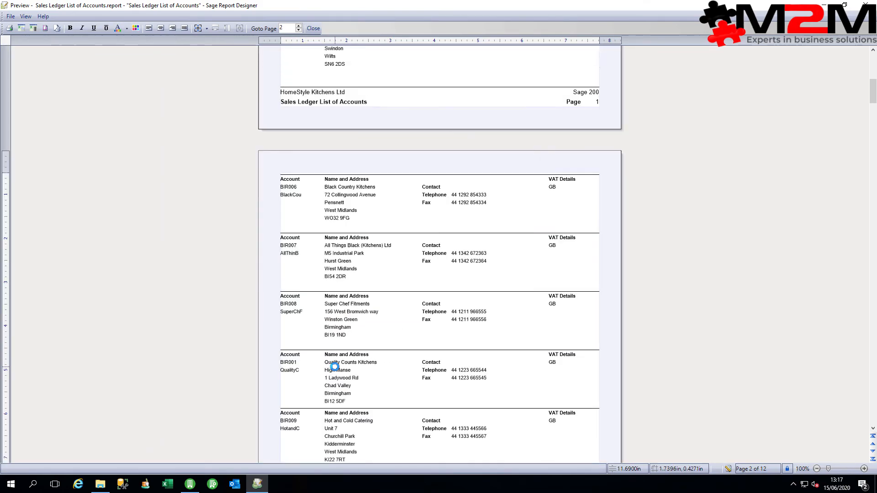
scroll(336, 369, "down", 3)
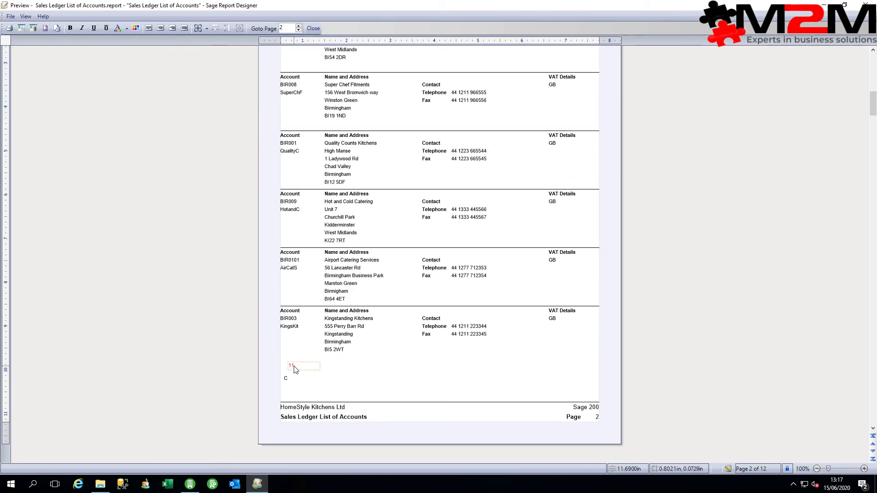
scroll(302, 370, "down", 4)
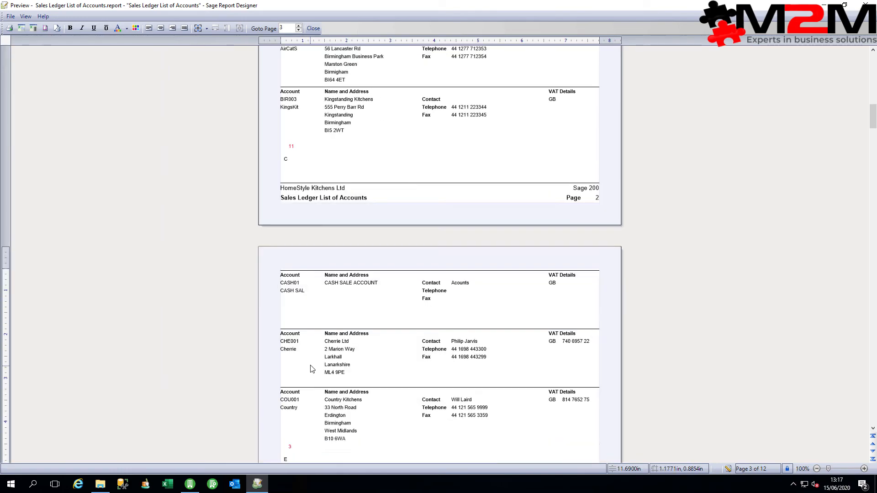
scroll(313, 368, "down", 5)
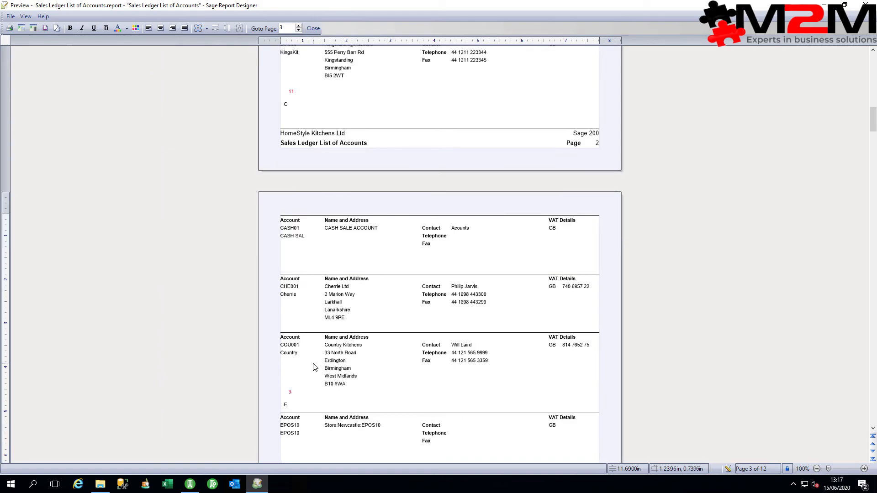
scroll(316, 364, "down", 4)
scroll(322, 360, "up", 6)
scroll(322, 352, "up", 5)
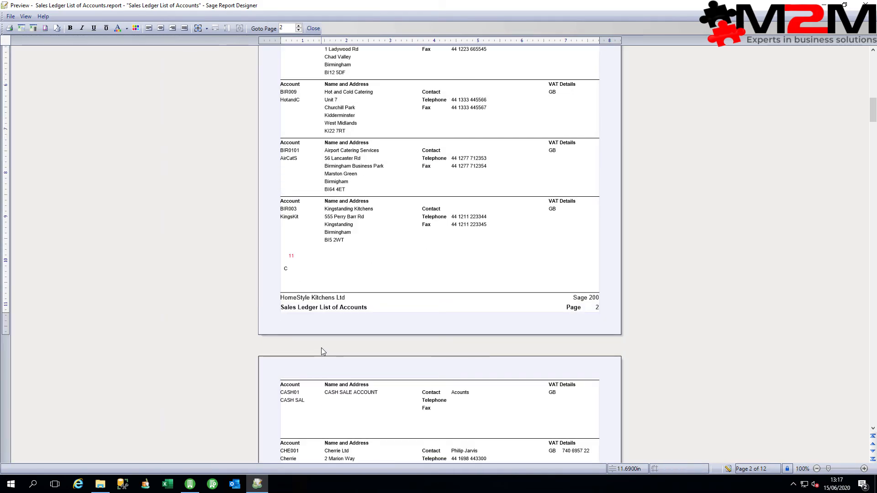
left_click(726, 468)
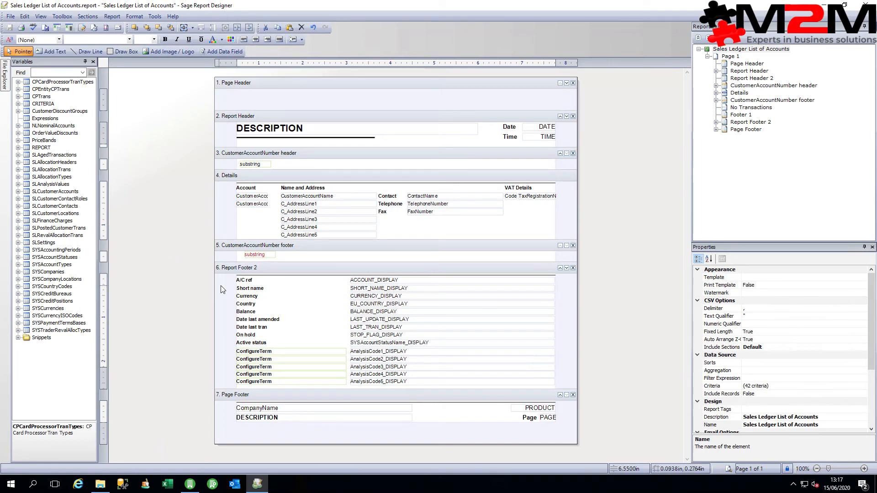
Shift the red count field slightly right and place a narrowed copy of the header's substring field before it in the CustomerAccountNumber footer
left_click(258, 259)
left_click_drag(259, 254, 267, 255)
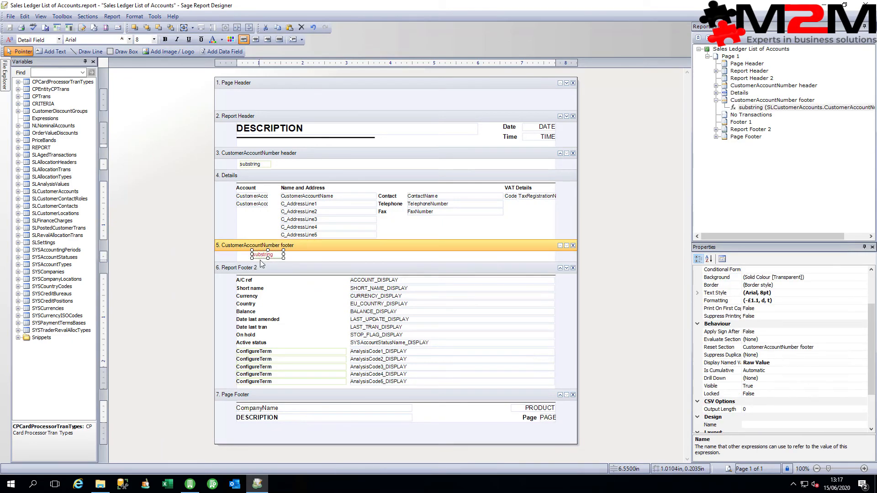
left_click(253, 167)
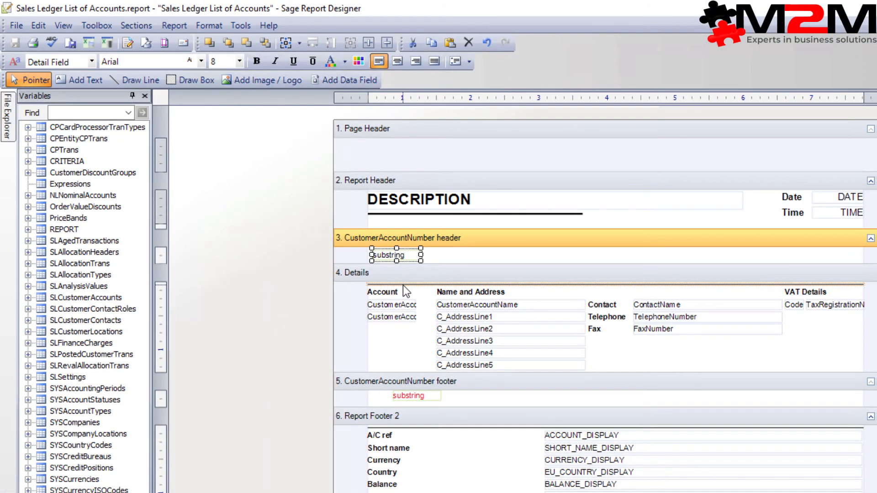
left_click_drag(388, 255, 382, 397)
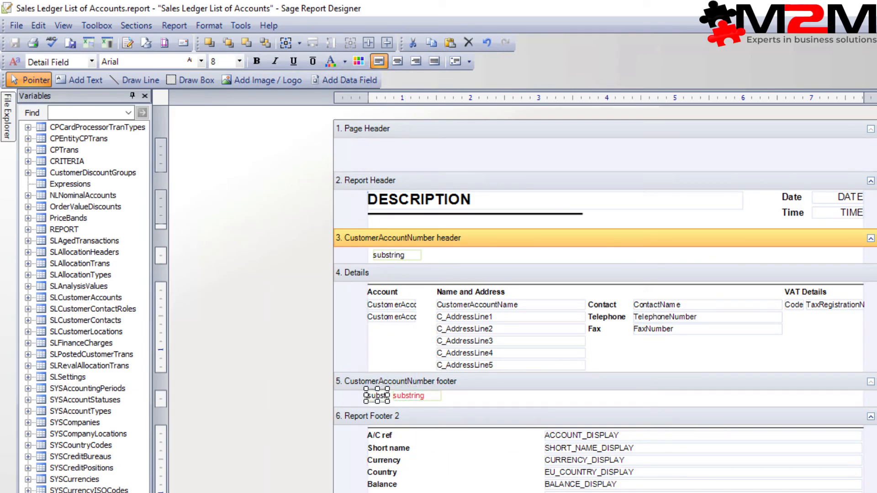
Preview the report with the default criteria, check the group letter beside each footer count, and return to the design view
left_click(740, 468)
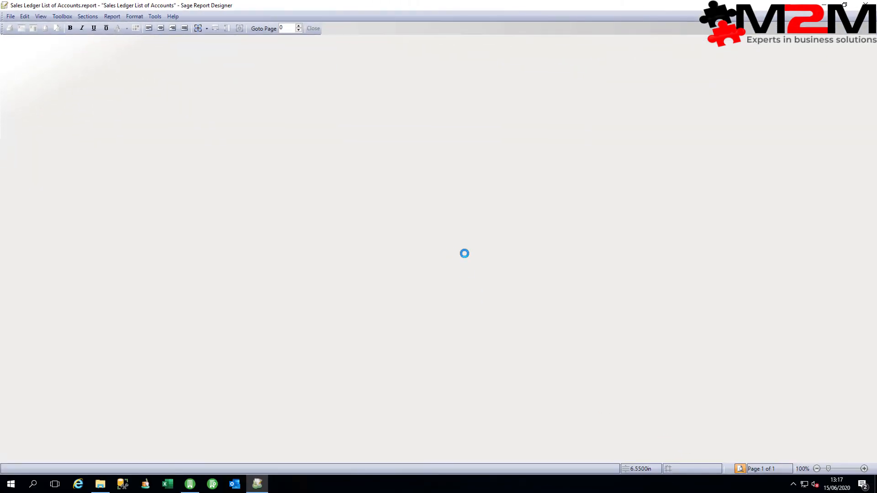
key("Return")
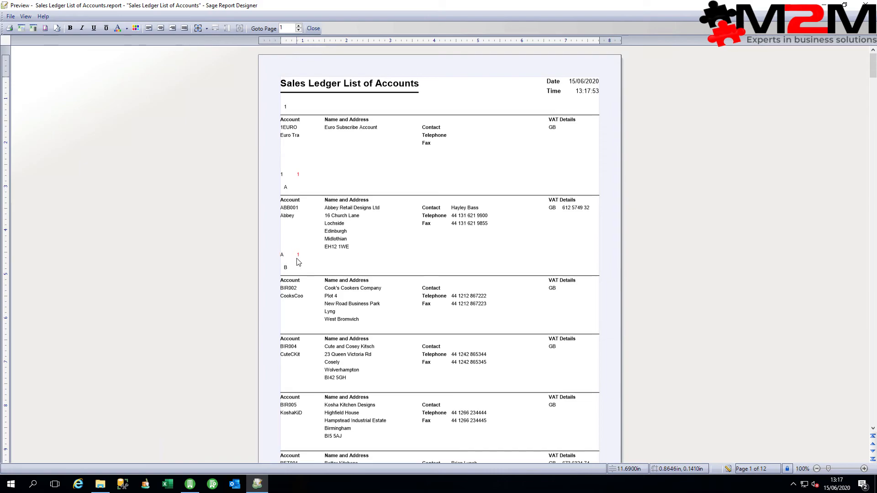
scroll(295, 281, "down", 10)
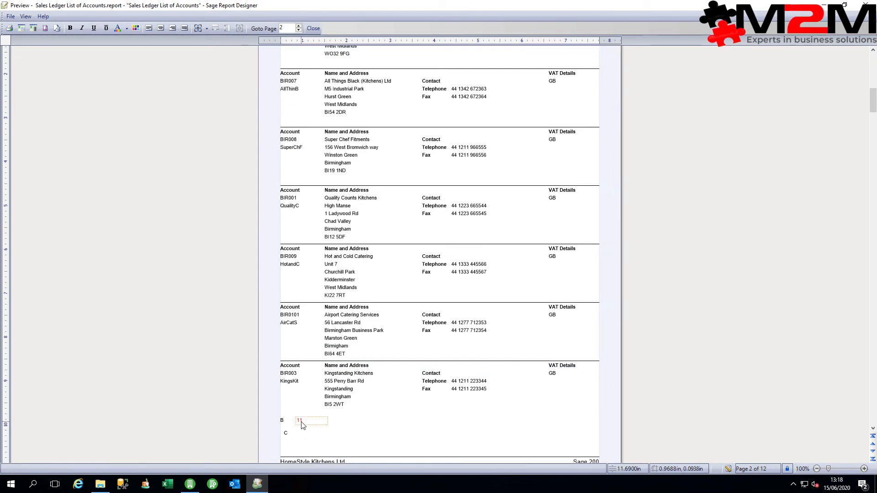
left_click(728, 469)
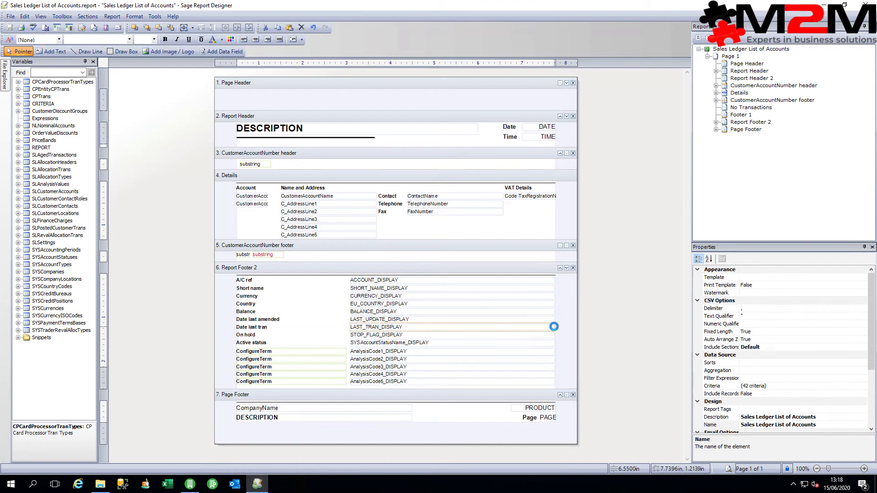
Set the report's Description property to Sales Count
left_click(824, 417)
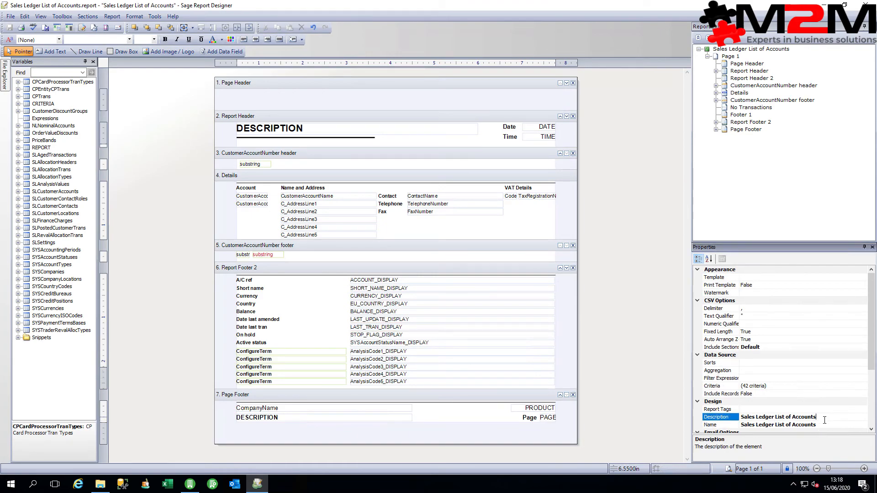
left_click_drag(824, 418, 739, 428)
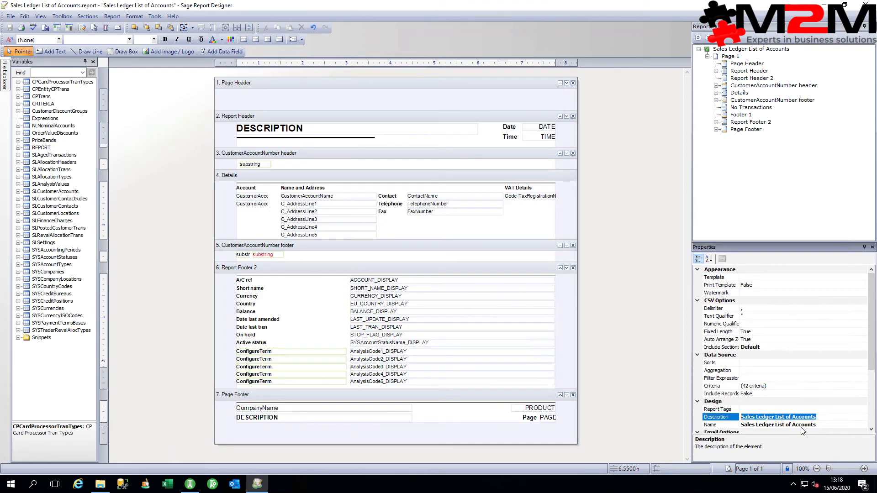
type("Sales Count")
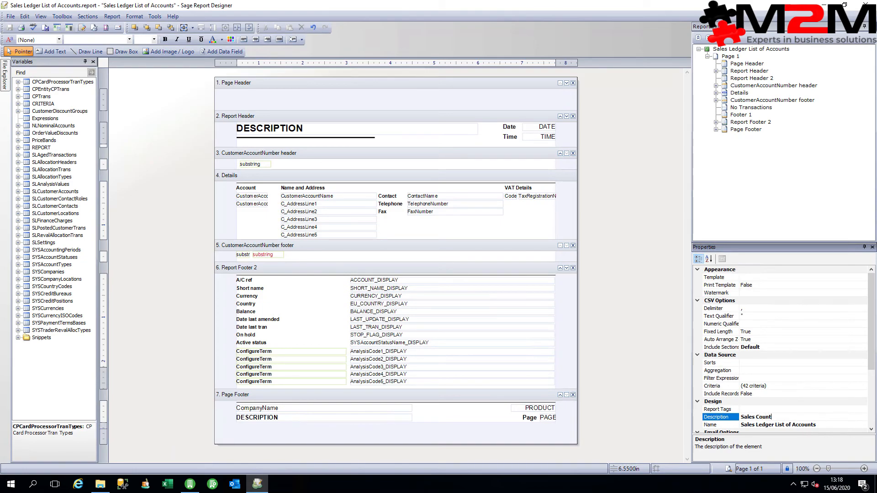
key("Return")
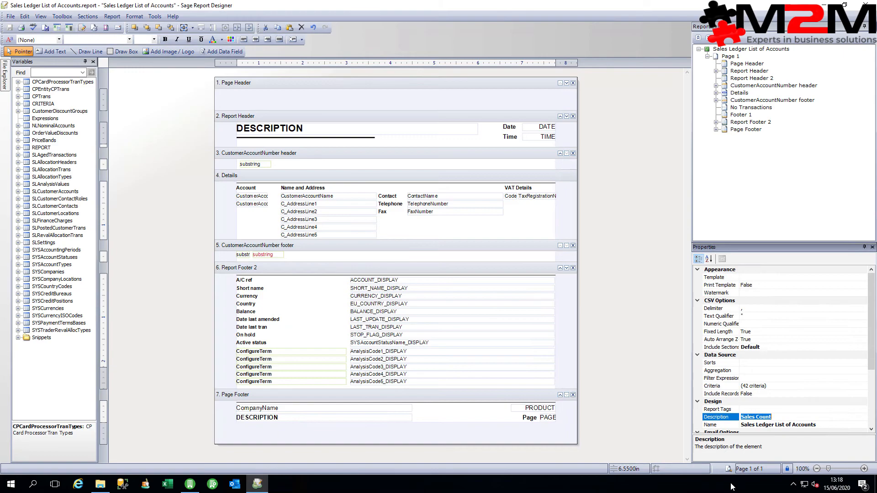
Preview the report with the default criteria, check the title in the report header, and return to the design view
left_click(727, 470)
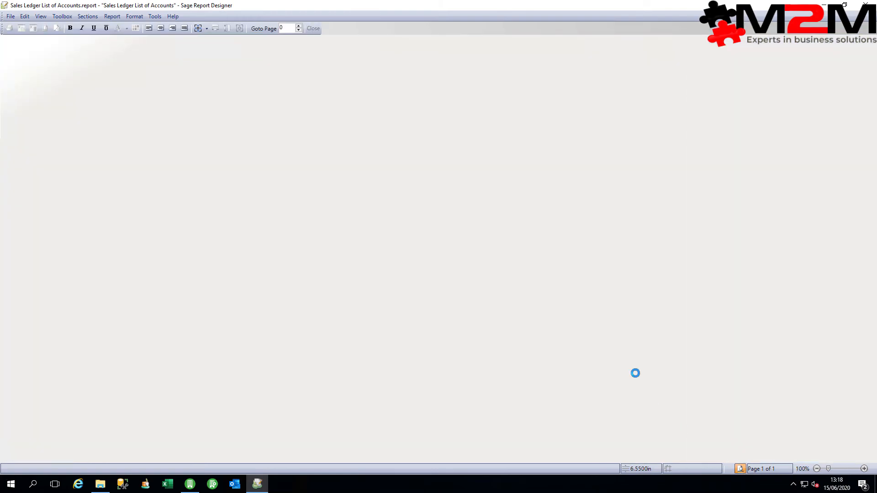
key("Return")
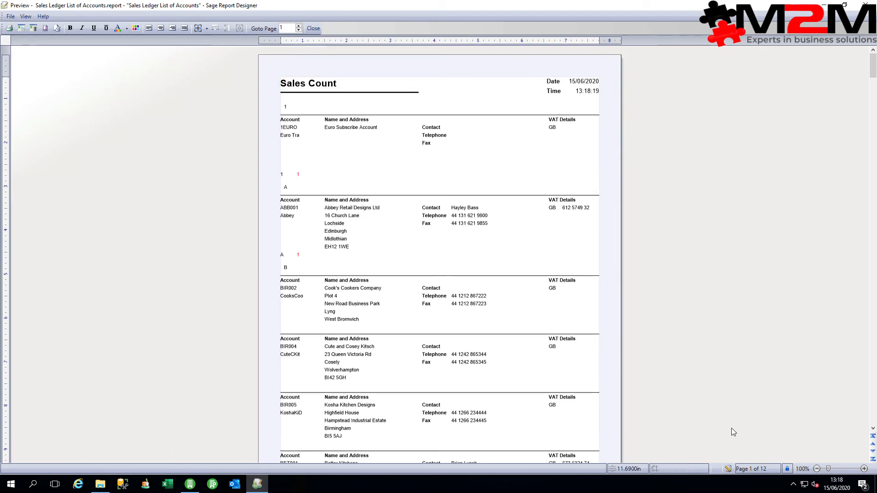
left_click(728, 470)
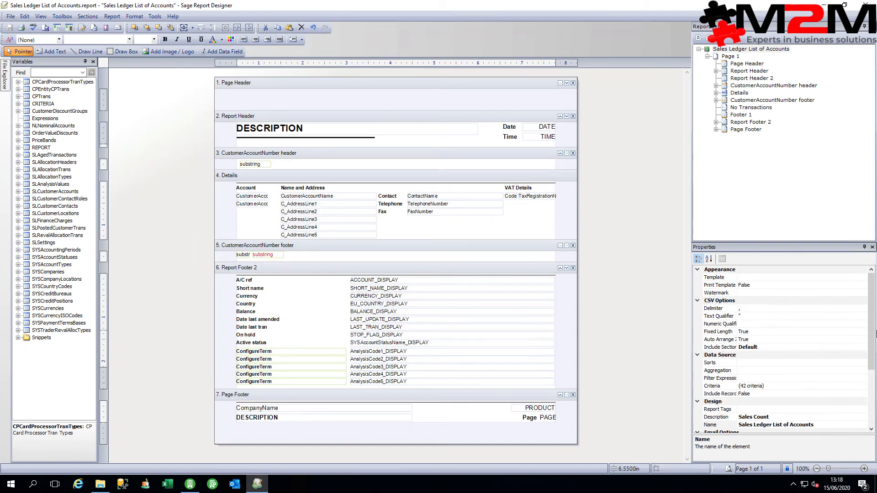
Configure the report's Excel Export Options to include only the CustomerAccountNumber footer section
left_click_drag(872, 334, 875, 384)
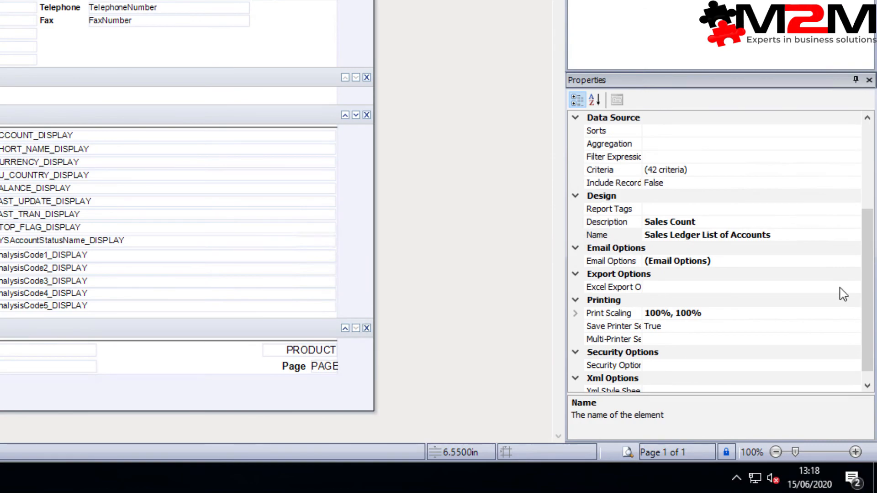
left_click(846, 289)
left_click(854, 289)
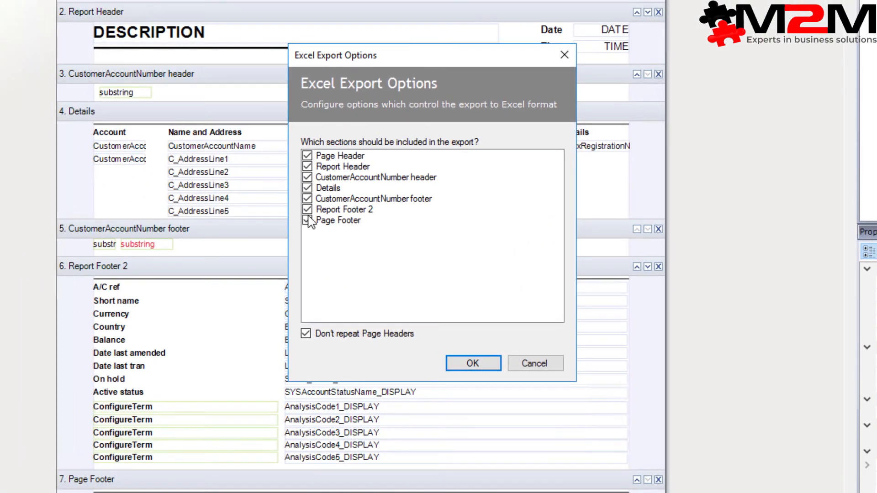
left_click(308, 221)
left_click(307, 209)
left_click(307, 187)
left_click(307, 177)
left_click(308, 166)
left_click(308, 155)
left_click(473, 364)
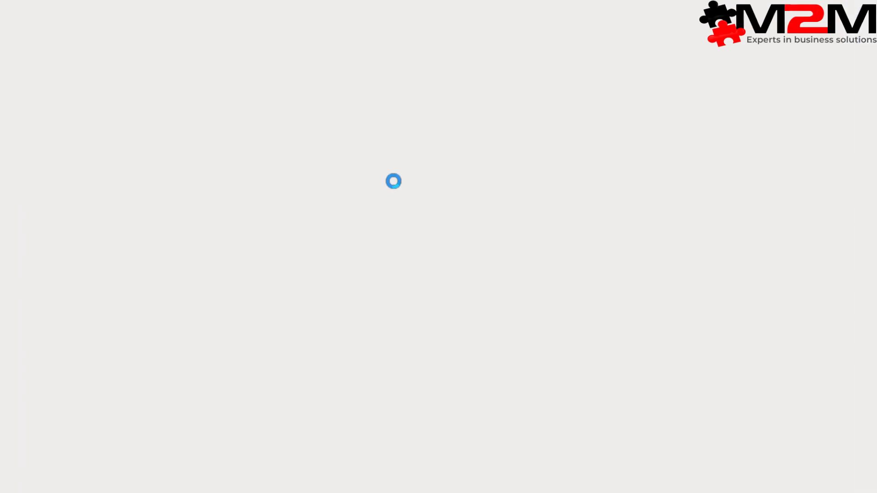
Preview the report with the default criteria and export it to the Desktop as the Excel 2007 file Sales Ledger List of Accounts.xlsx
left_click(524, 358)
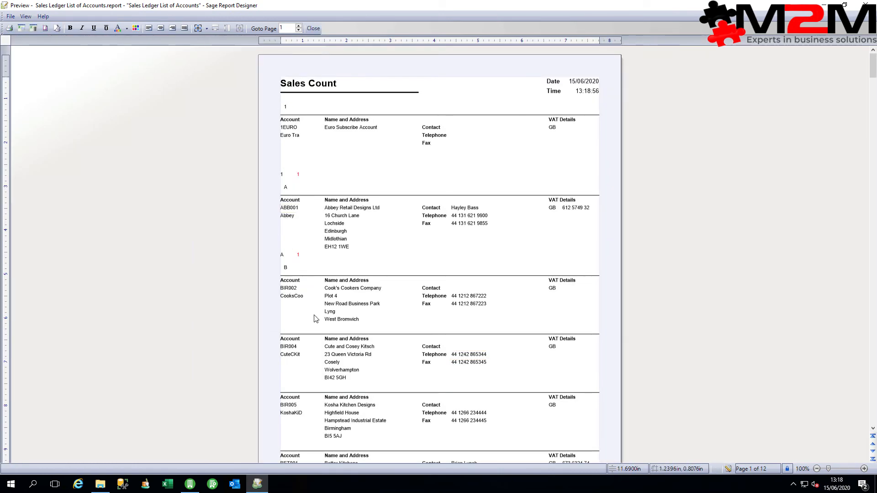
scroll(297, 293, "down", 6)
scroll(315, 317, "up", 6)
left_click(11, 17)
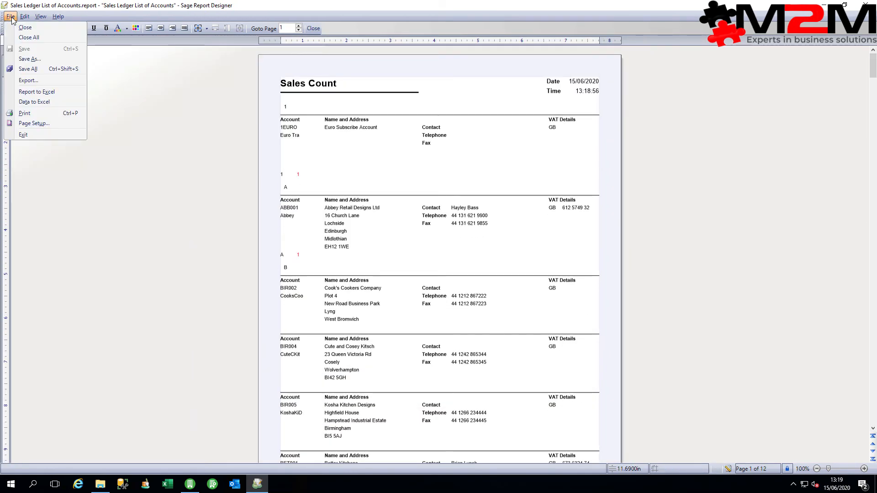
left_click(40, 81)
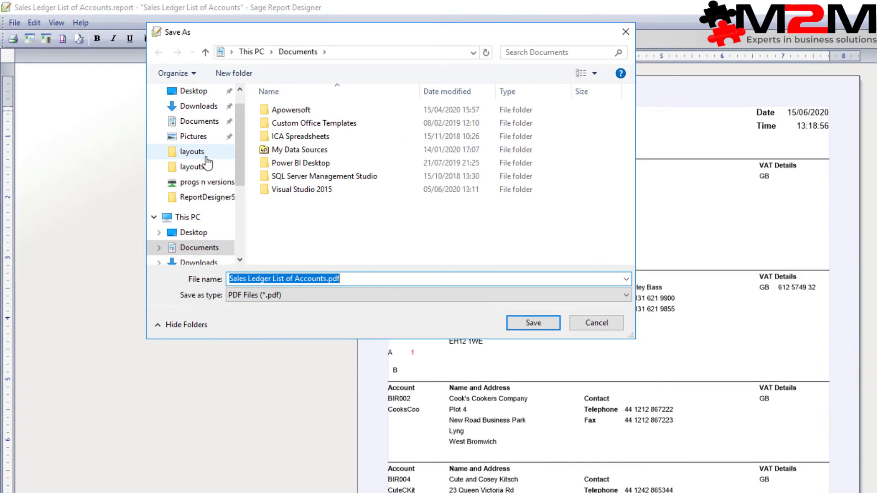
left_click(138, 66)
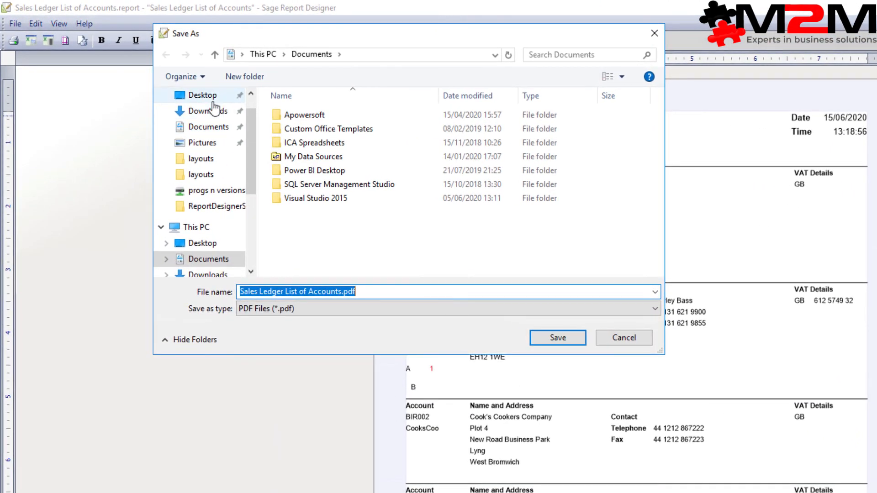
left_click(367, 311)
left_click(355, 350)
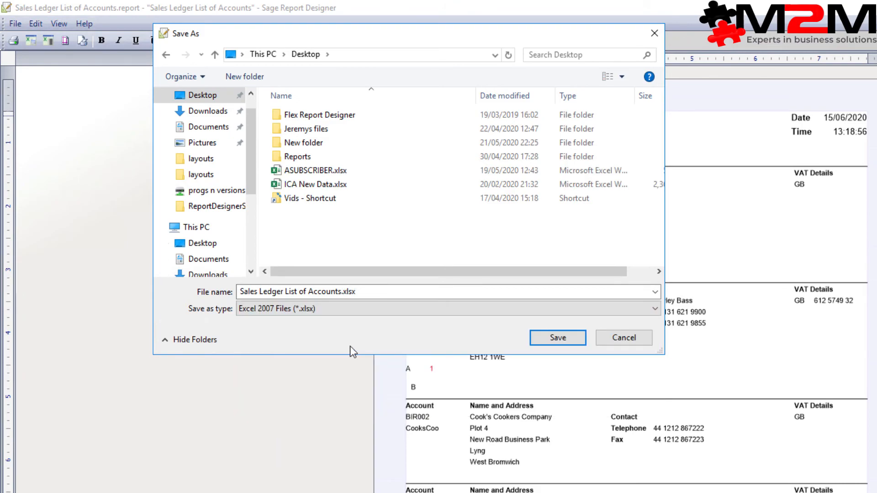
left_click(393, 292)
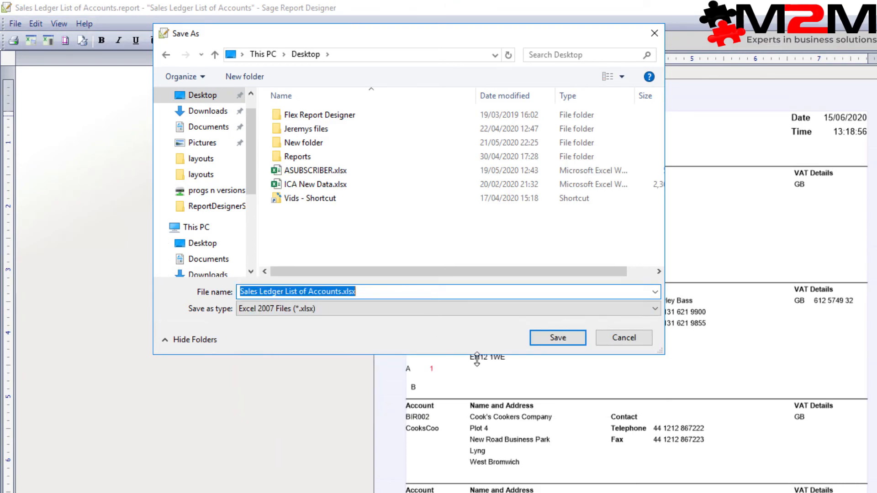
left_click(558, 338)
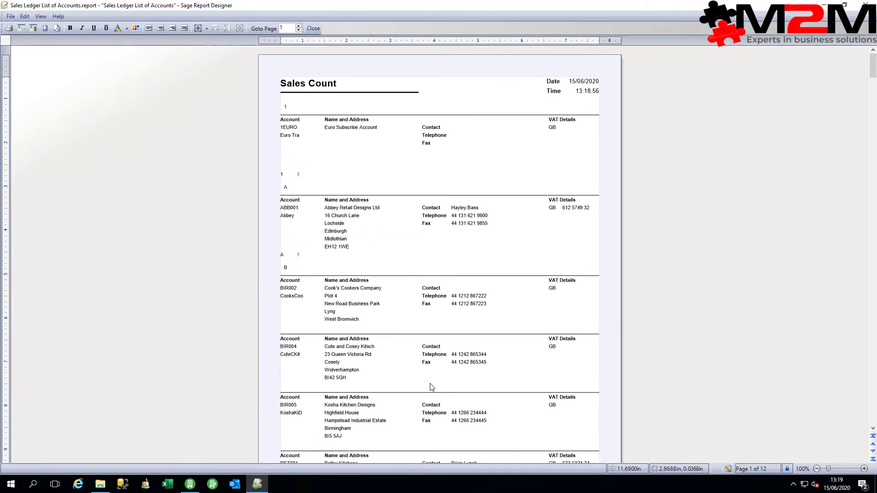
Open the exported Sales Ledger List of Accounts.xlsx from the desktop to examine it, and return to the report's design view
left_click(865, 4)
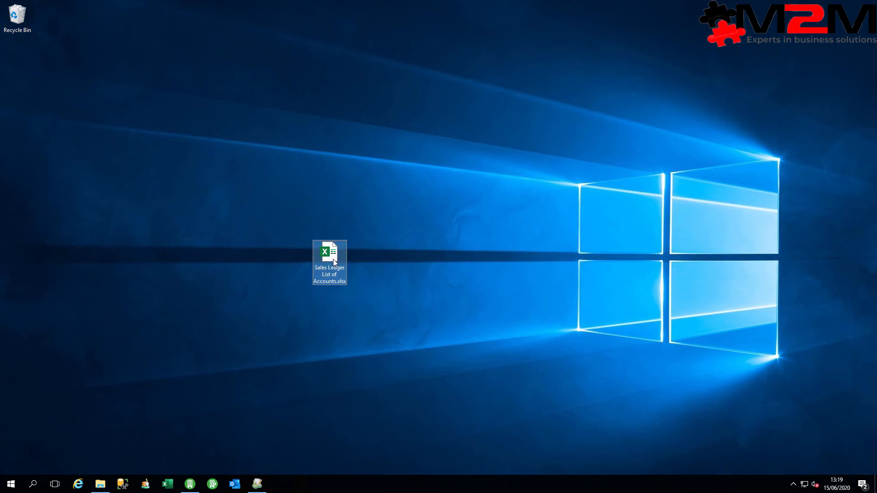
double_click(334, 262)
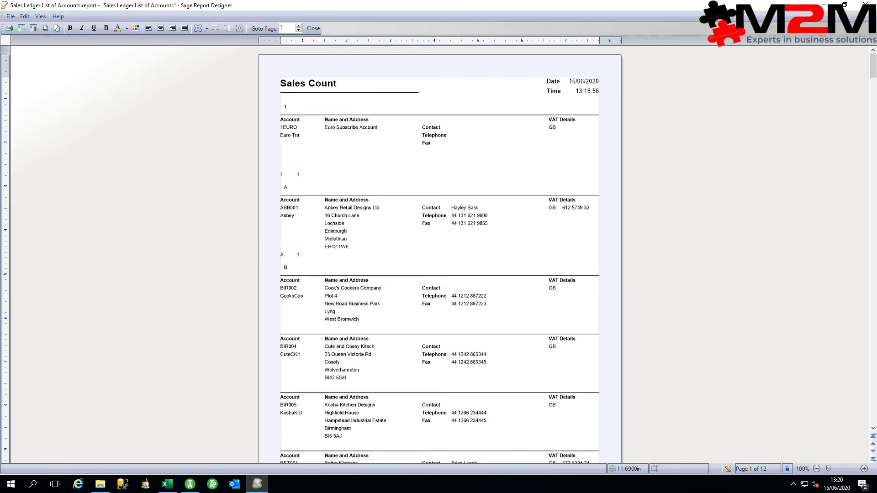
left_click(728, 469)
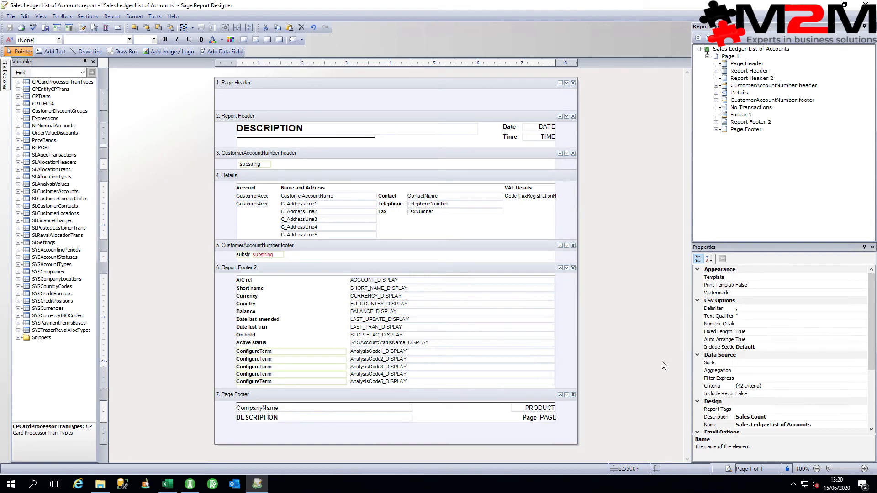
Change the report's Description property to Sales Ledger Subscribe
left_click(779, 418)
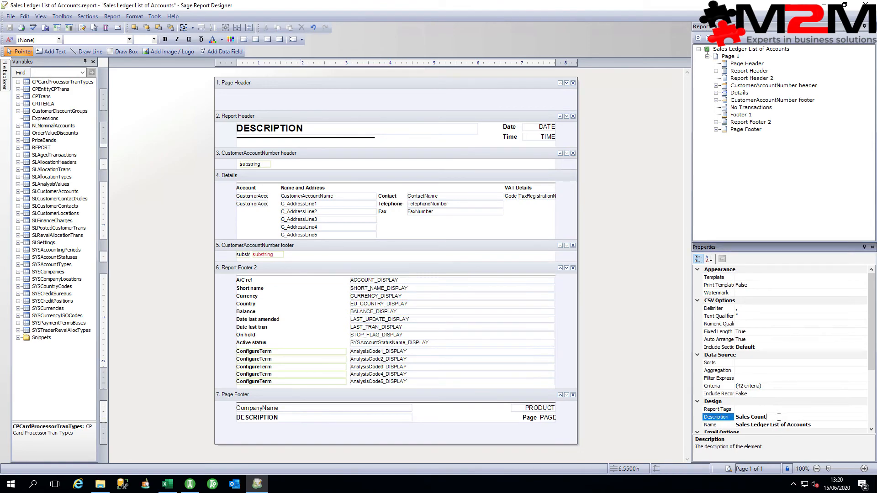
key("BackSpace")
key("BackSpace")
key("BackSpace")
key("BackSpace")
key("BackSpace")
key("BackSpace")
key("BackSpace")
key("BackSpace")
key("BackSpace")
key("BackSpace")
type("Sales Ledg")
key("Return")
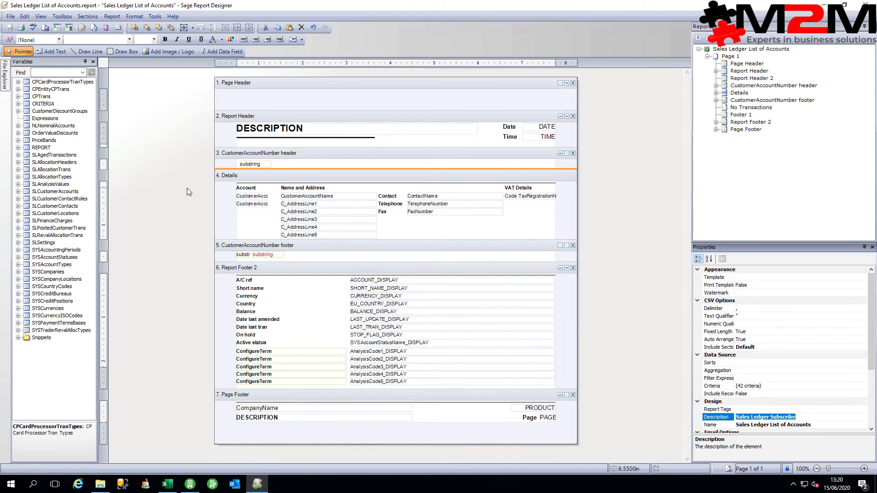
Set the report's Save Printer Settings property to False
left_click(632, 327)
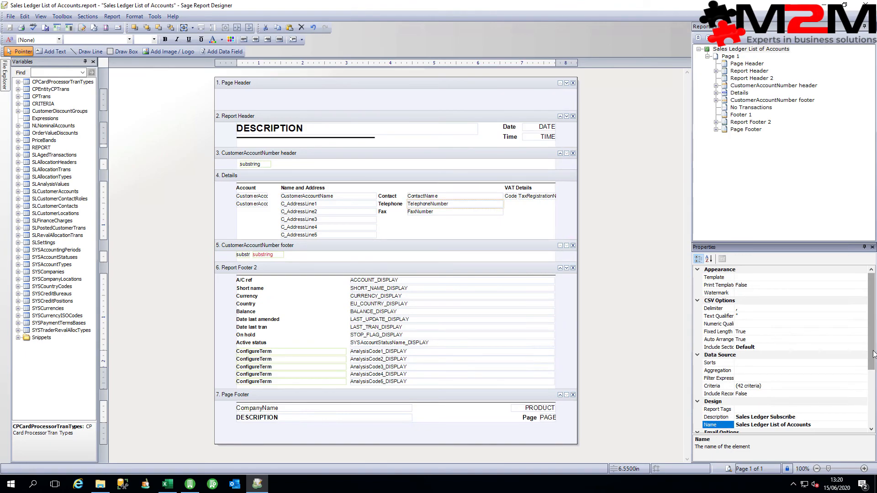
left_click_drag(873, 354, 873, 410)
left_click(809, 387)
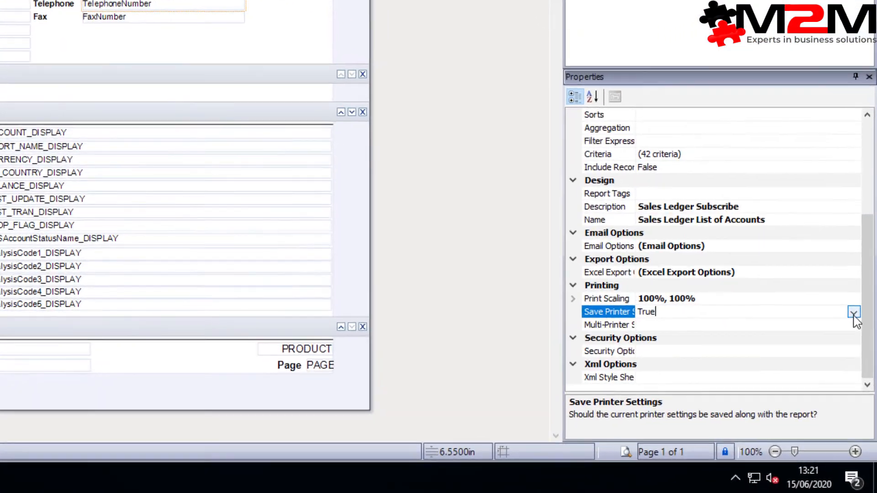
left_click(862, 387)
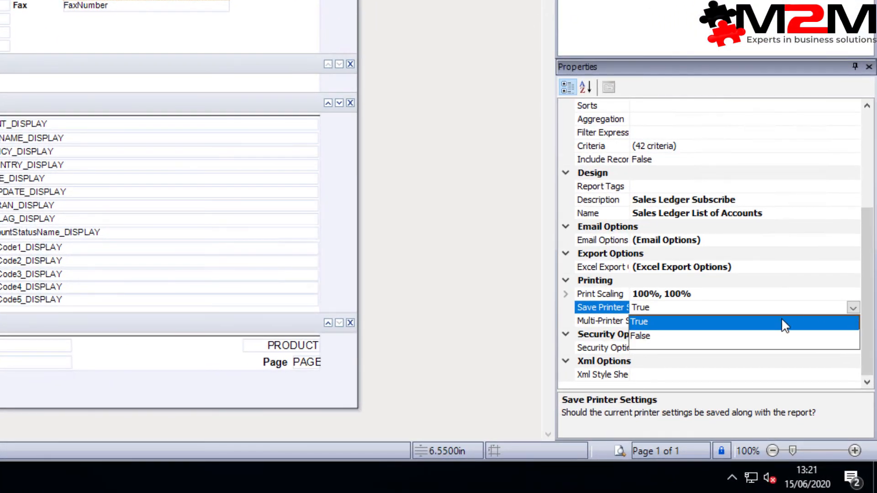
left_click(720, 336)
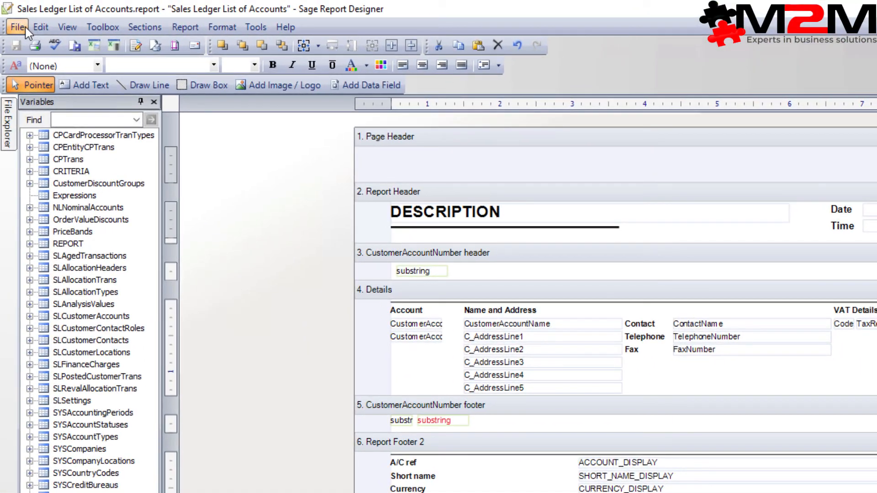
Start saving the report as a new file and open the sales folder within the custom reports folder
left_click(11, 17)
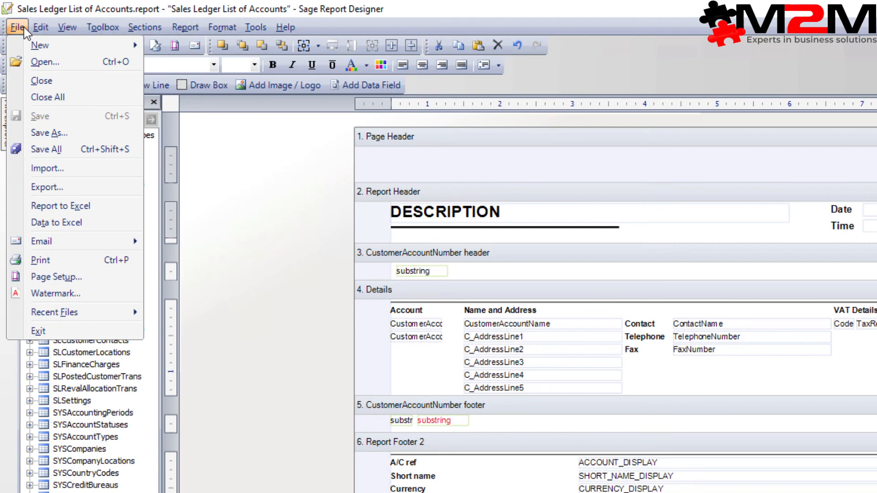
left_click(57, 133)
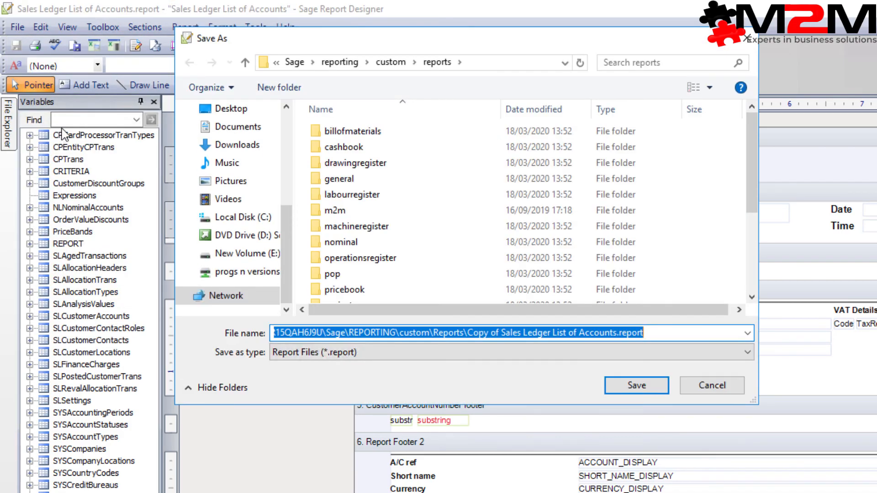
left_click(501, 333)
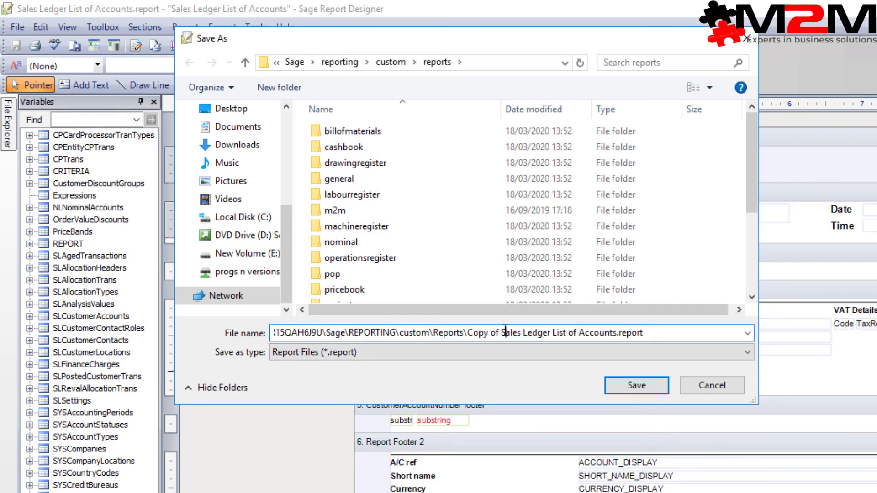
left_click_drag(501, 333, 695, 349)
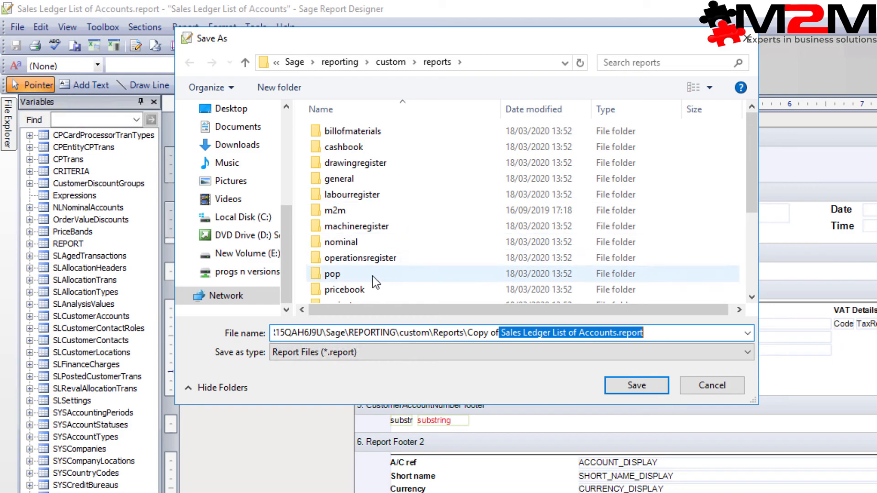
left_click(361, 273)
scroll(362, 268, "down", 3)
double_click(351, 200)
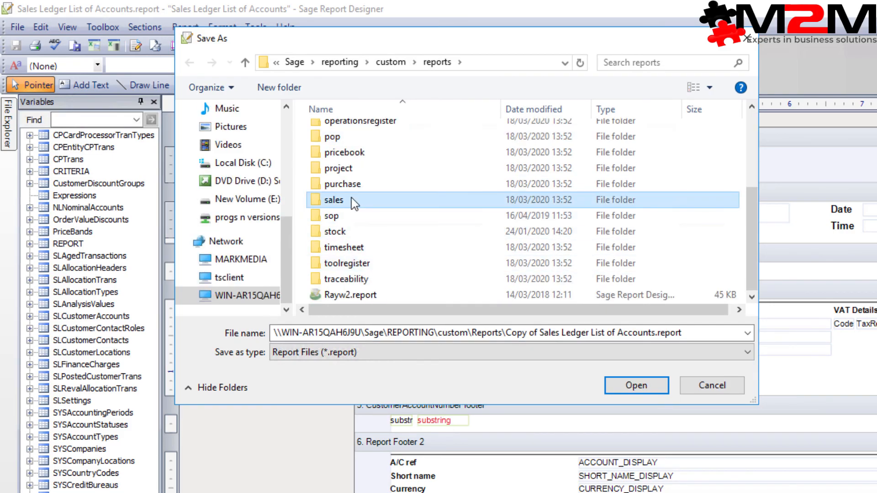
Remove the "Copy of" prefix so the file name reads Sales Ledger List of Accounts.report
left_click(311, 333)
left_click(309, 333)
key("BackSpace")
key("BackSpace")
key("BackSpace")
key("BackSpace")
key("BackSpace")
key("BackSpace")
key("BackSpace")
key("BackSpace")
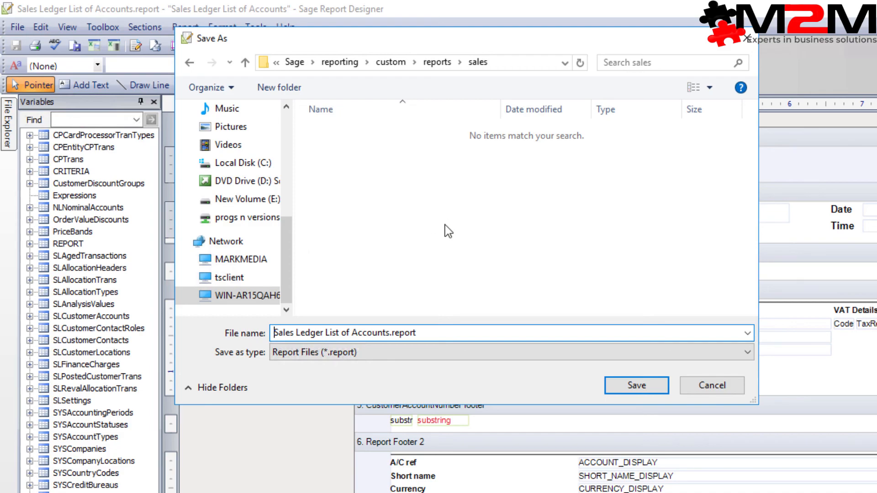
Go to the company folder under reporting and create a folder in it named Dodger's Digital Dynamics
left_click(338, 63)
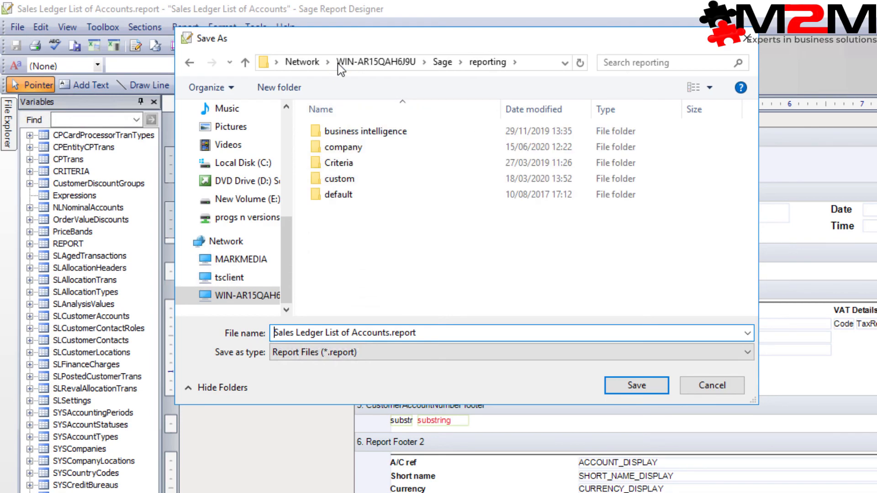
left_click(344, 154)
double_click(344, 154)
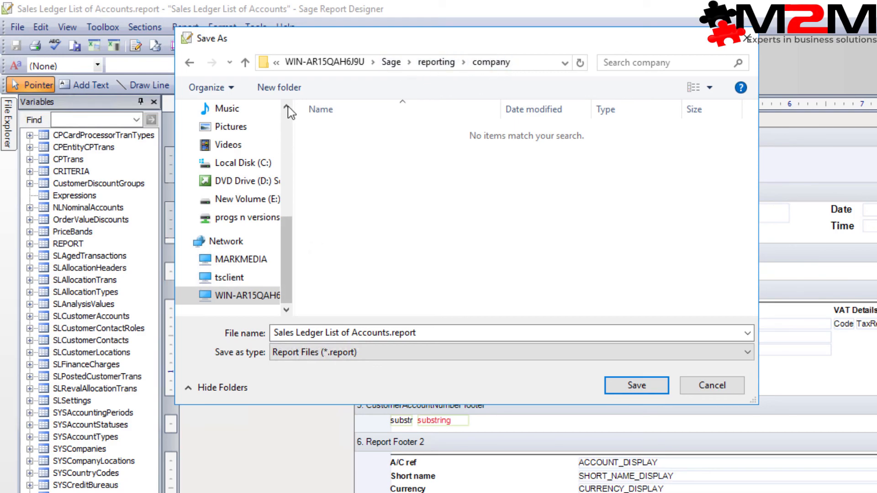
left_click(279, 87)
type("Dodger's Digial Dyb")
key("BackSpace")
type("namics")
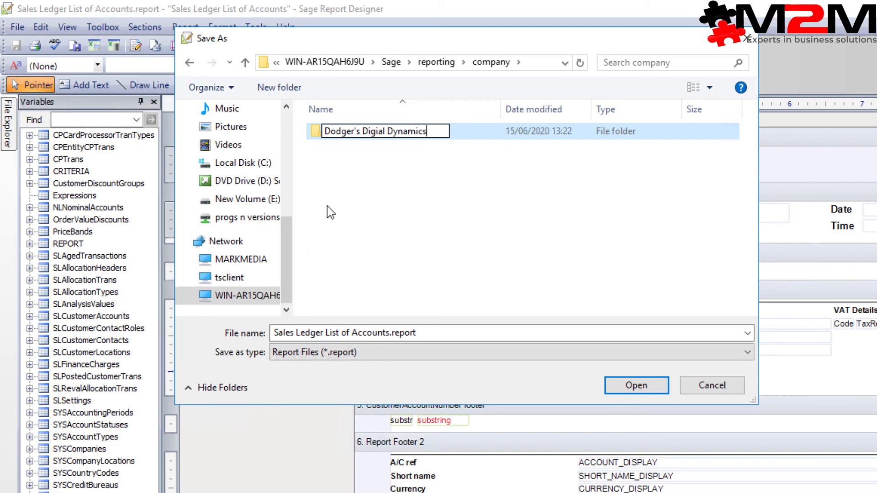
key("Return")
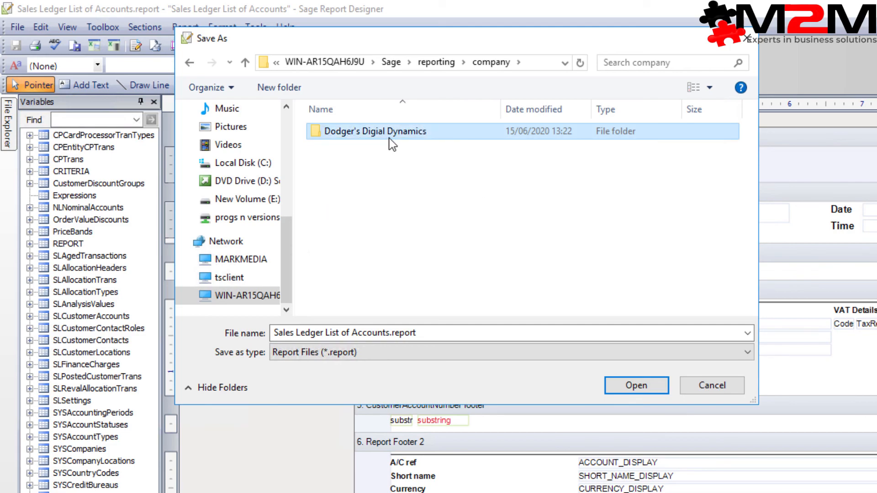
left_click(389, 135)
left_click(377, 132)
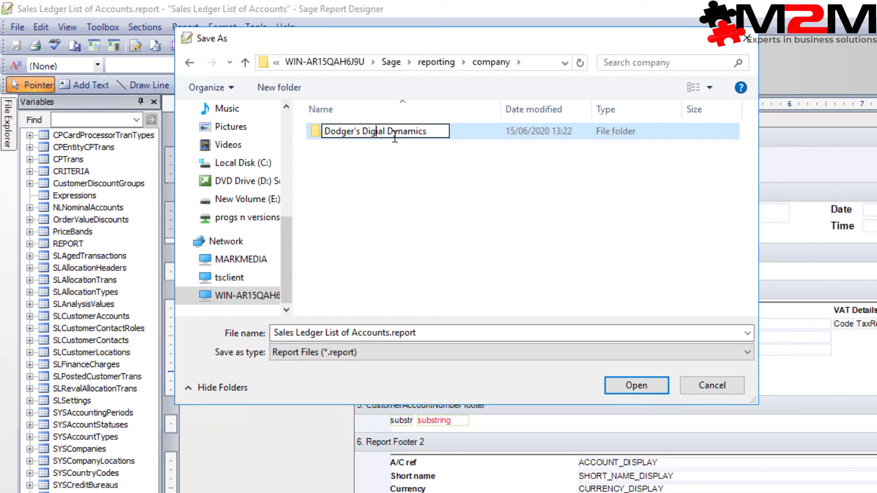
type("t")
left_click(412, 167)
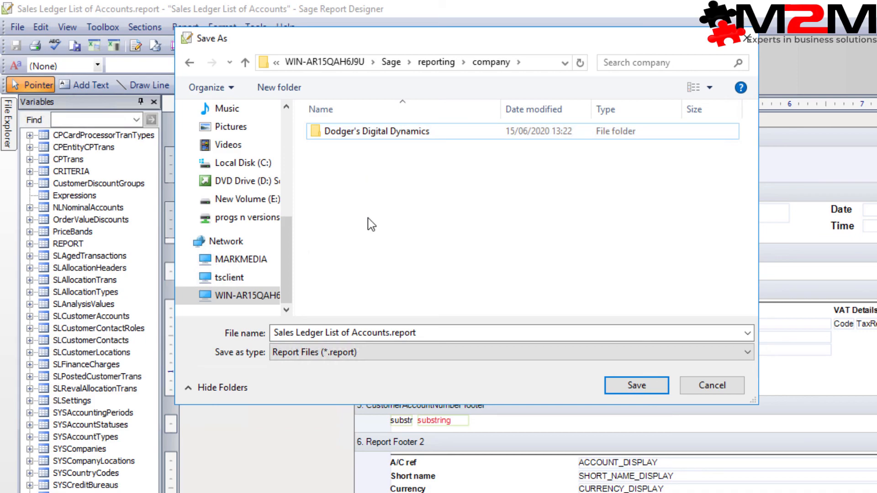
Create a subfolder named Reports inside the Dodger's Digital Dynamics folder
double_click(364, 132)
right_click(318, 193)
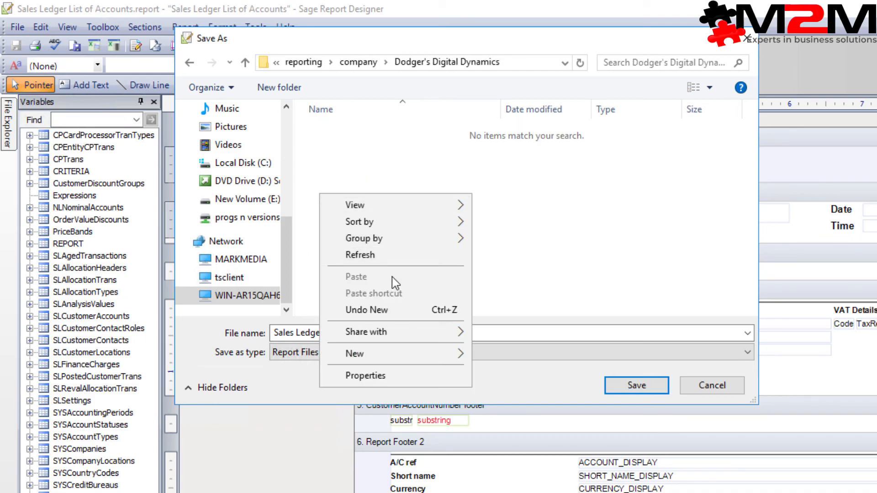
mouse_move(395, 355)
left_click(550, 359)
type("Reports")
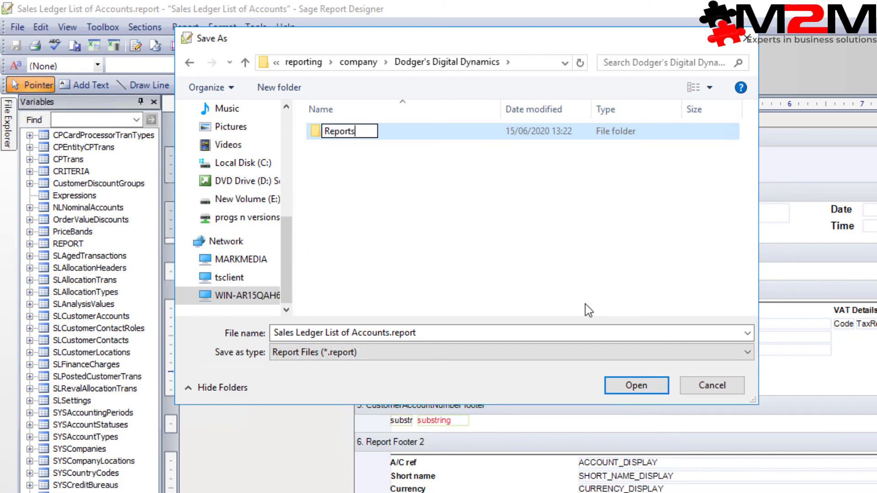
left_click(398, 220)
Create a subfolder named Sales inside the company's Reports folder
double_click(327, 132)
right_click(343, 194)
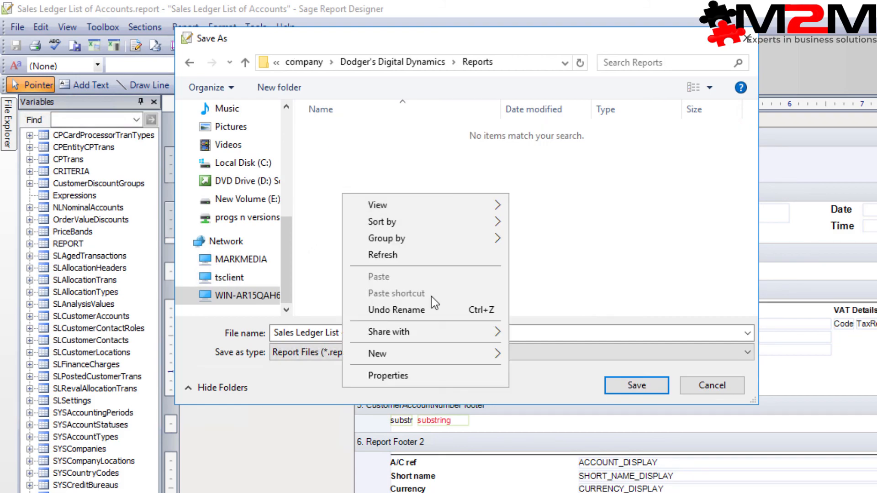
mouse_move(410, 359)
left_click(567, 355)
type("Sales")
left_click(350, 164)
Save Sales Ledger List of Accounts.report in the company's new Sales folder and exit the report designer
double_click(322, 132)
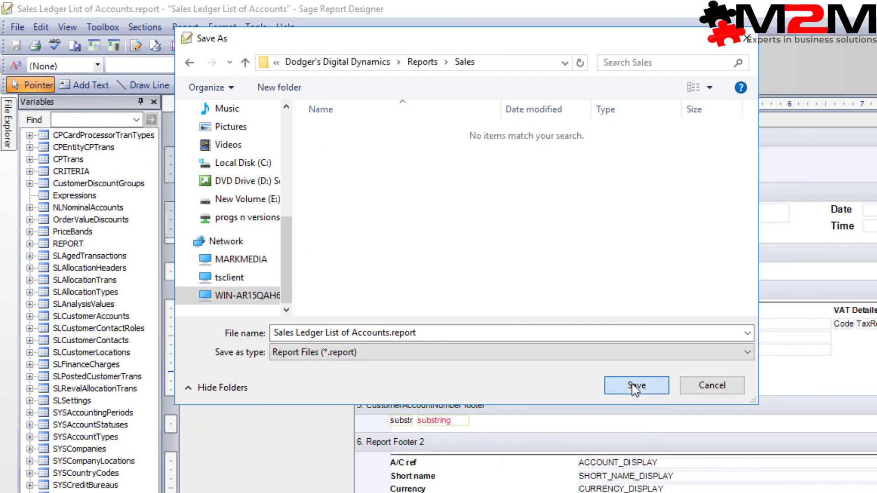
left_click(636, 387)
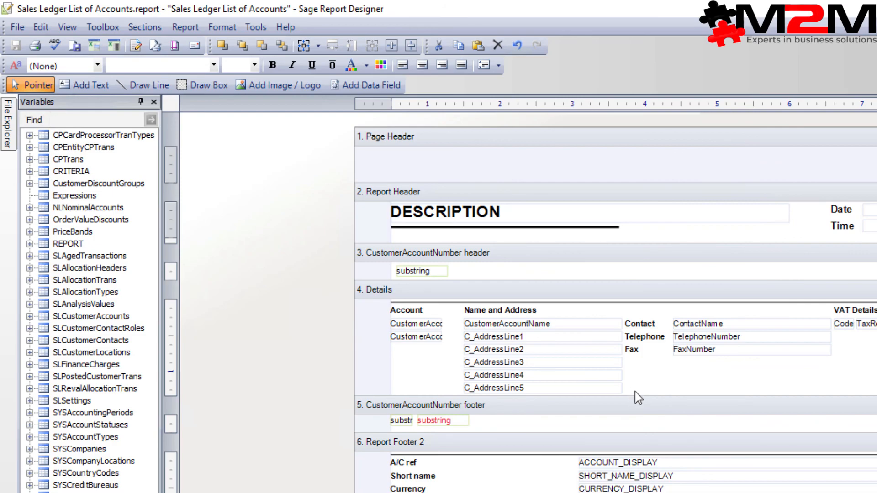
left_click(17, 26)
left_click(64, 332)
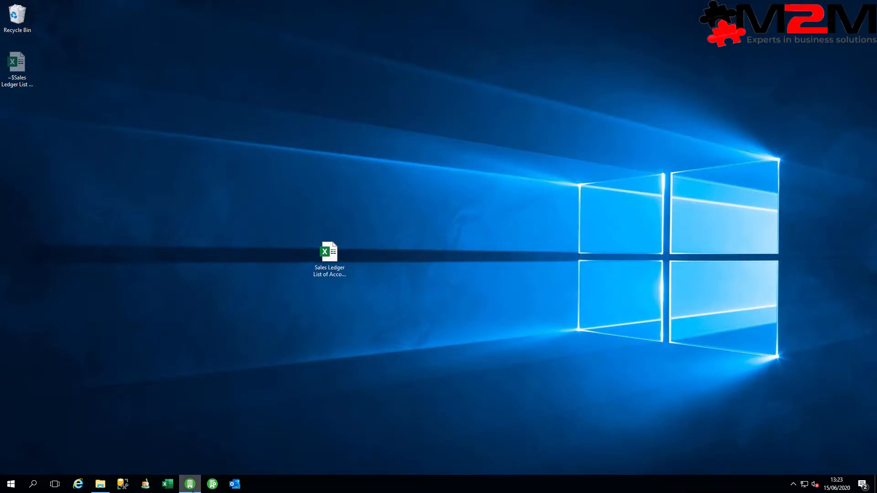
Switch to Sage 200, preview the Sales Ledger List of Accounts report with all criteria set to All, and close it after checking the grouping
left_click(191, 485)
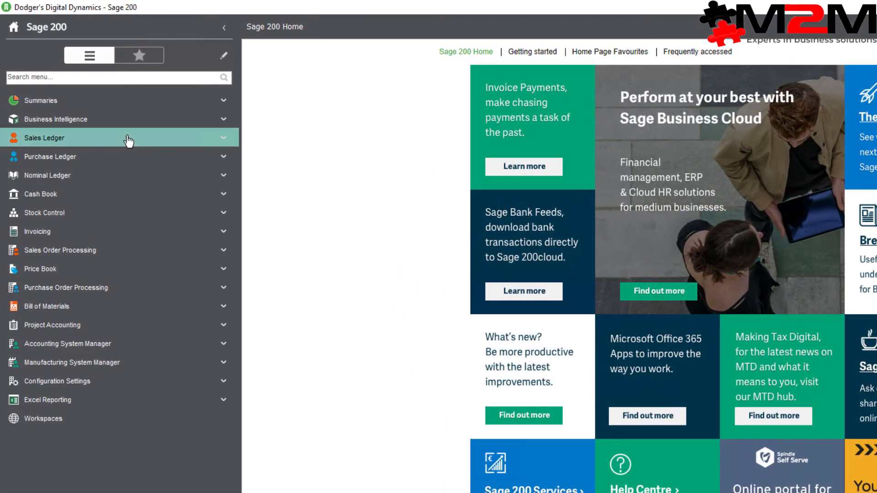
left_click(129, 141)
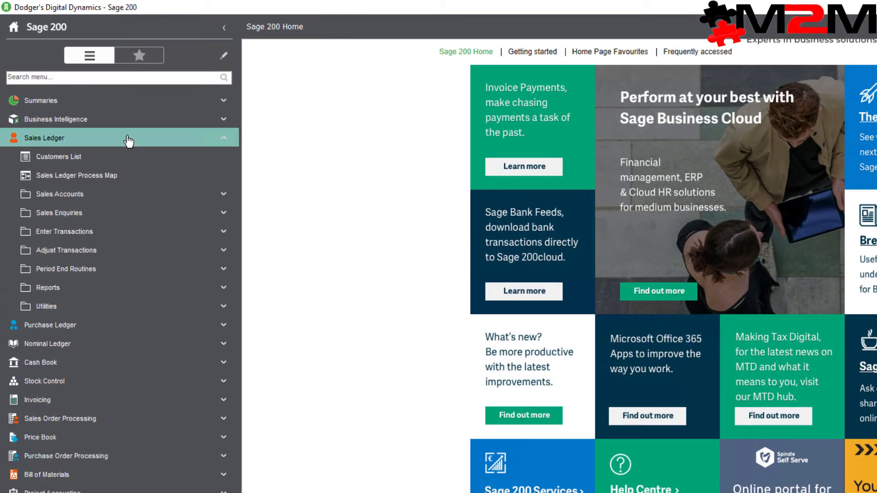
left_click(108, 293)
left_click(119, 306)
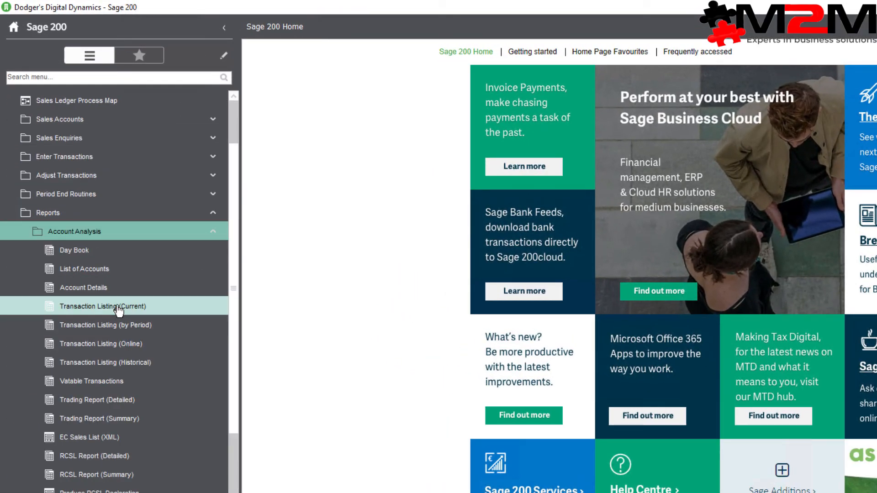
left_click(132, 272)
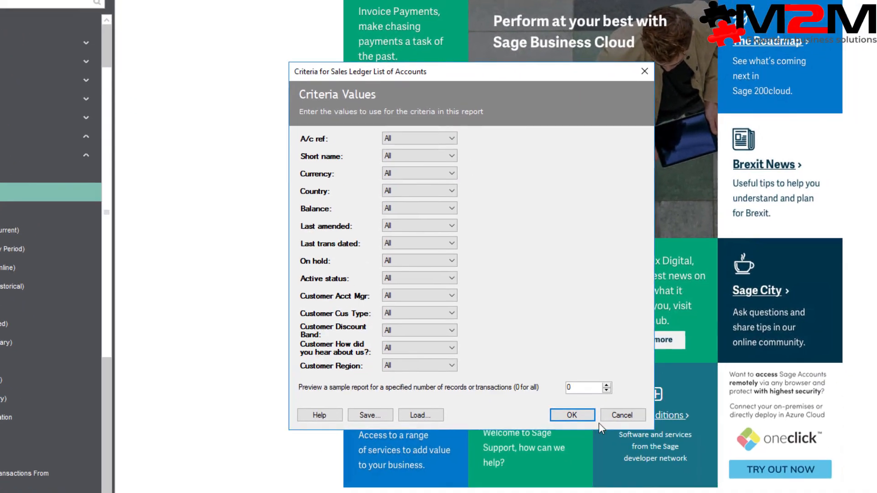
left_click(558, 409)
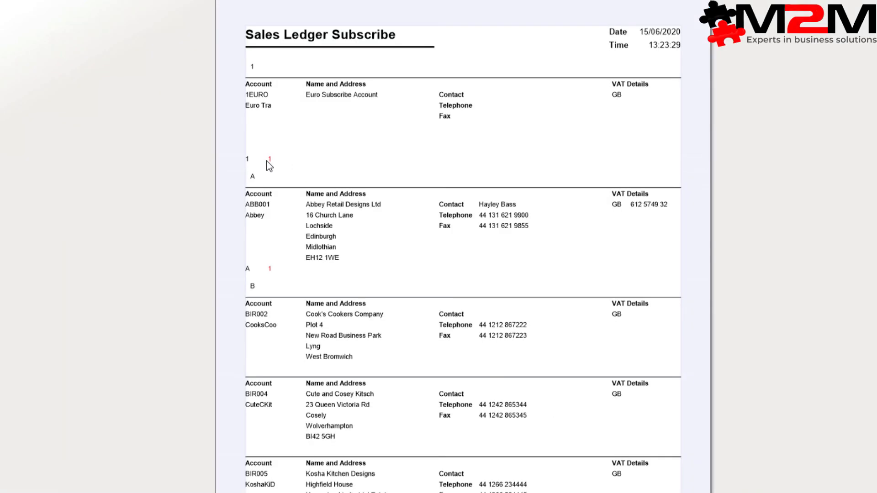
scroll(274, 270, "down", 15)
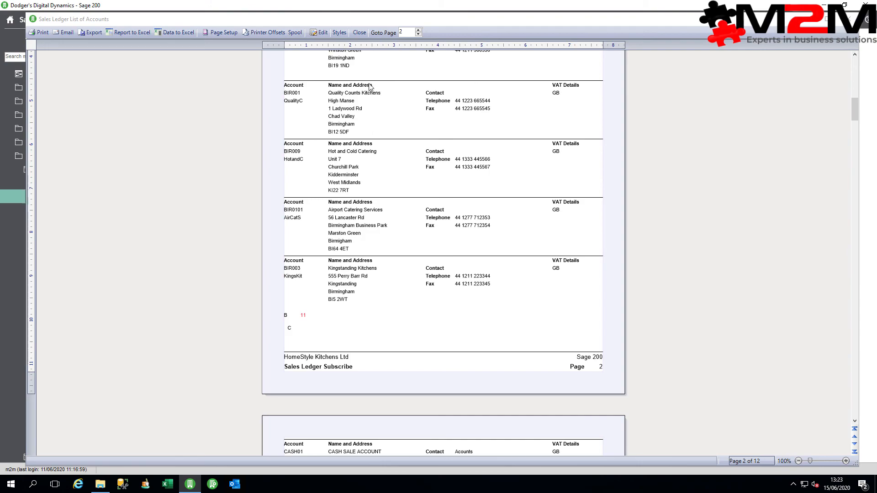
left_click(359, 32)
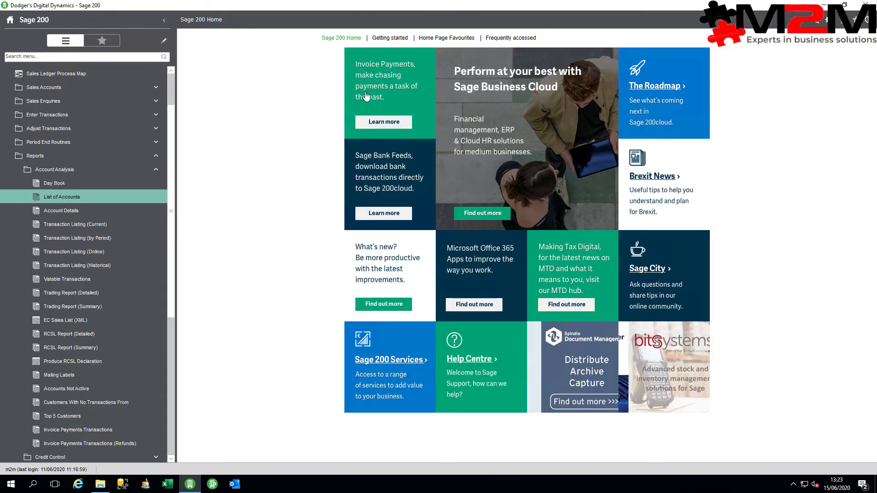
Change the working company to Demodata and close the browser window that opens
left_click(826, 21)
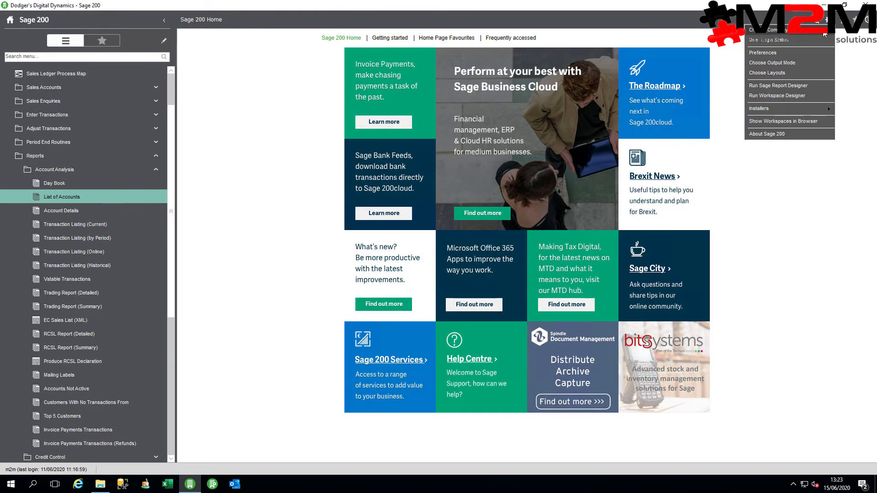
left_click(786, 31)
left_click(369, 238)
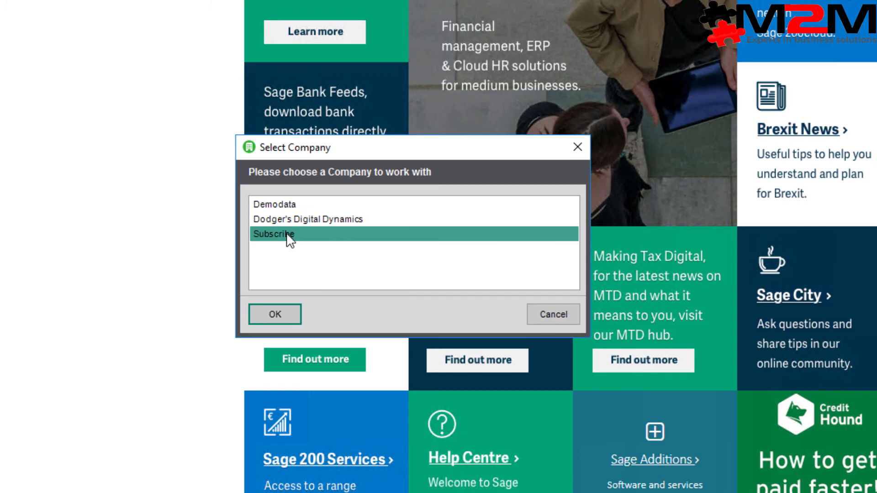
double_click(294, 205)
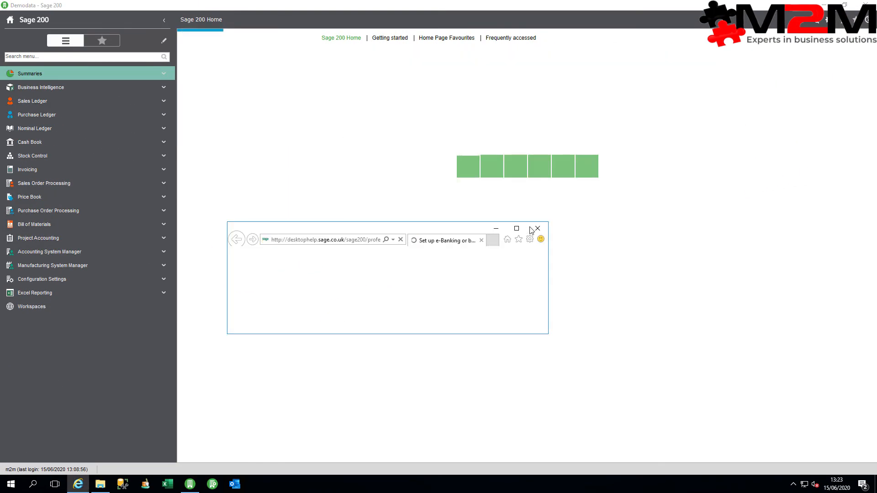
left_click(591, 229)
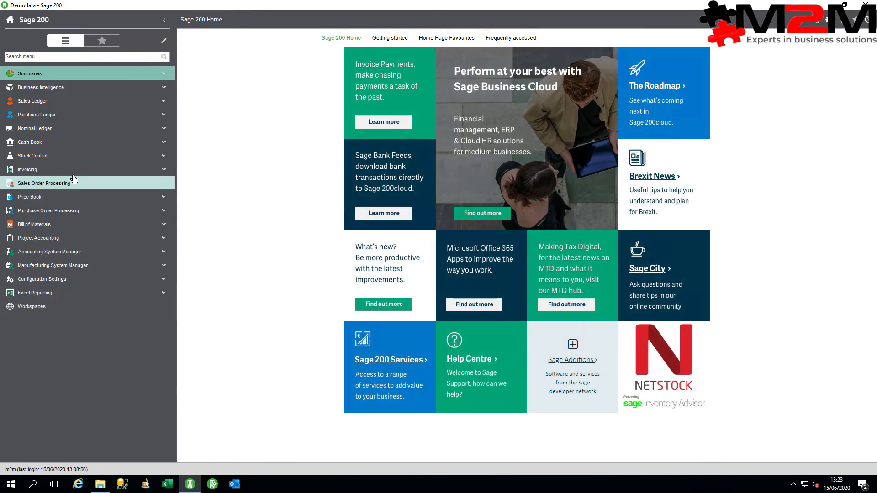
Preview the Sales Ledger List of Accounts report for Demodata with all criteria set to All, and close it after checking the layout
left_click(68, 101)
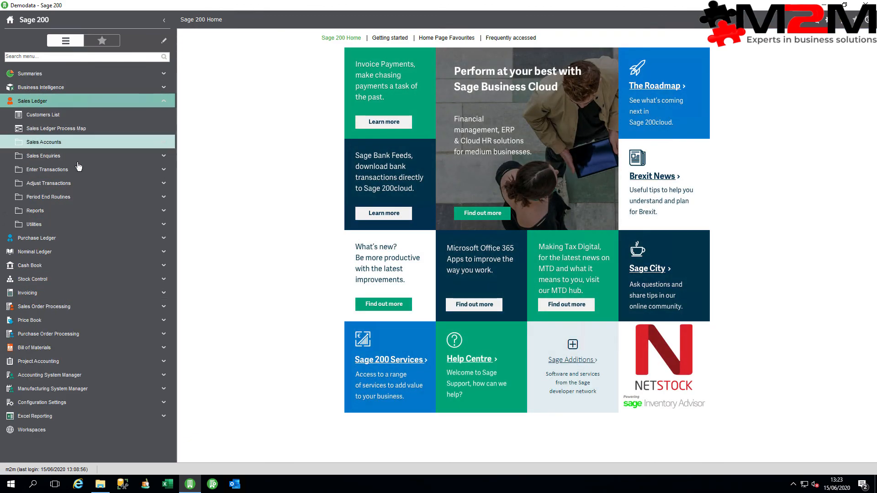
left_click(72, 211)
left_click(74, 224)
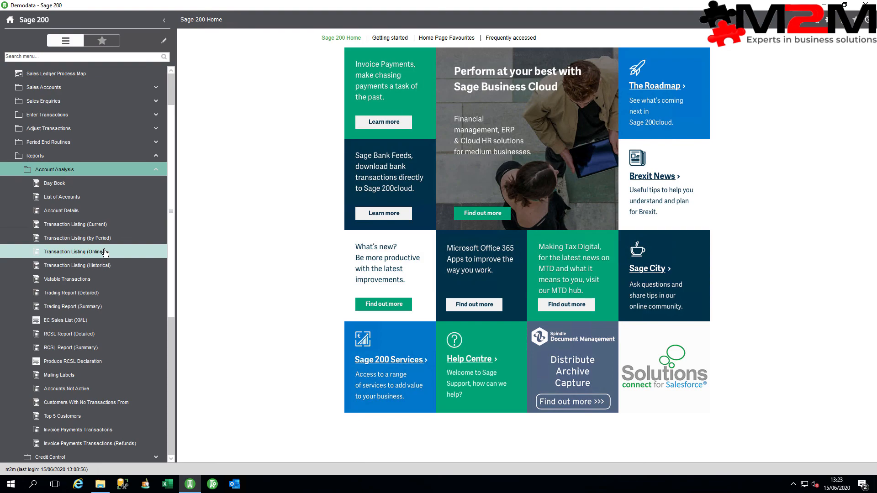
left_click(116, 199)
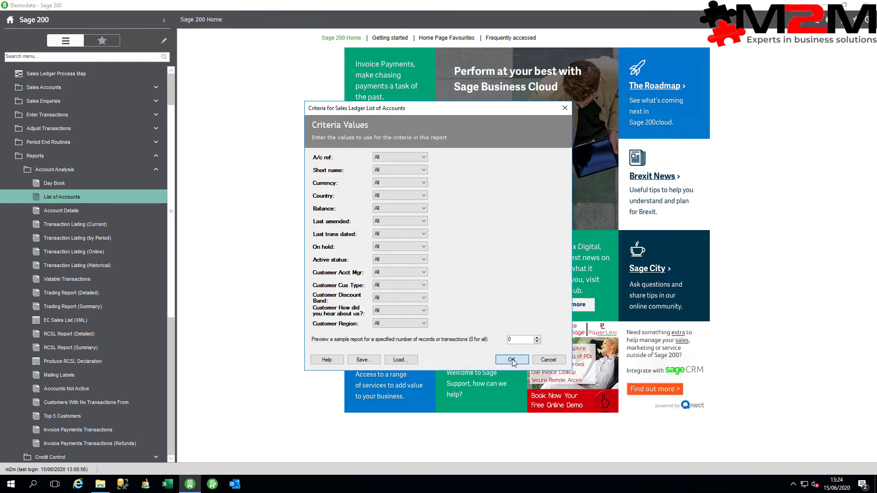
left_click(512, 360)
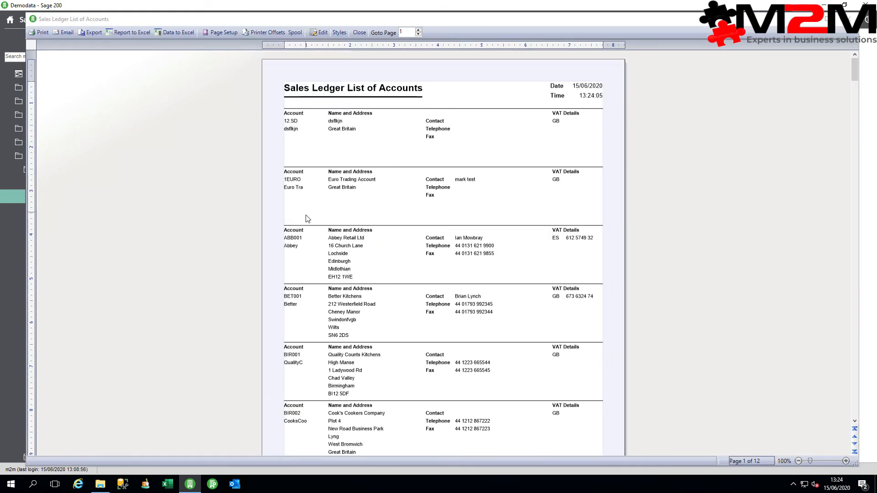
left_click(359, 32)
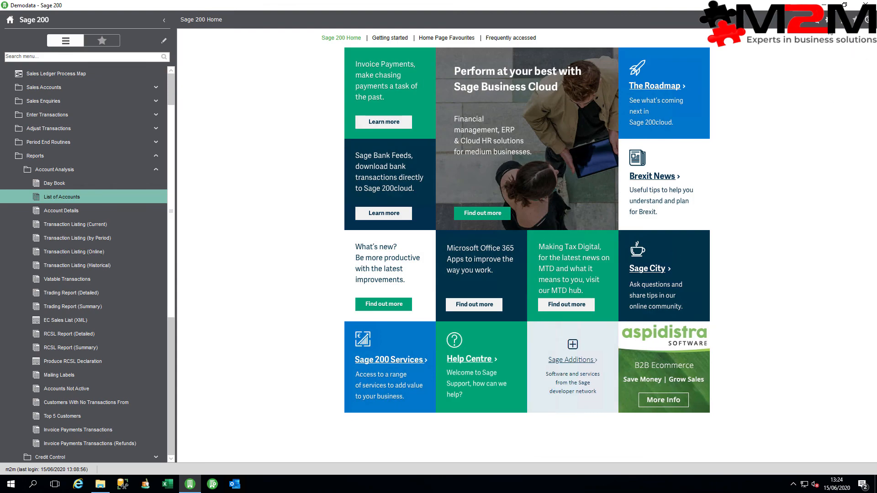
Open Sage Report Designer and inspect the sales folder within the custom reports folder
left_click(827, 21)
left_click(786, 88)
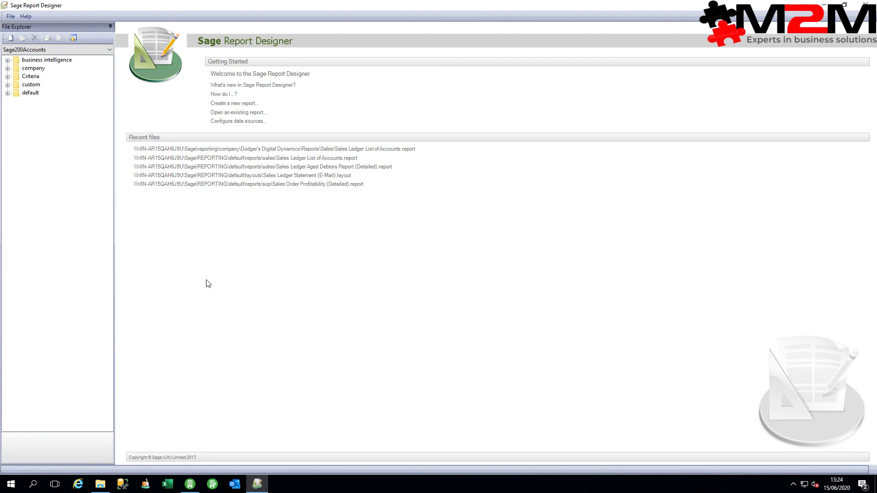
left_click(8, 85)
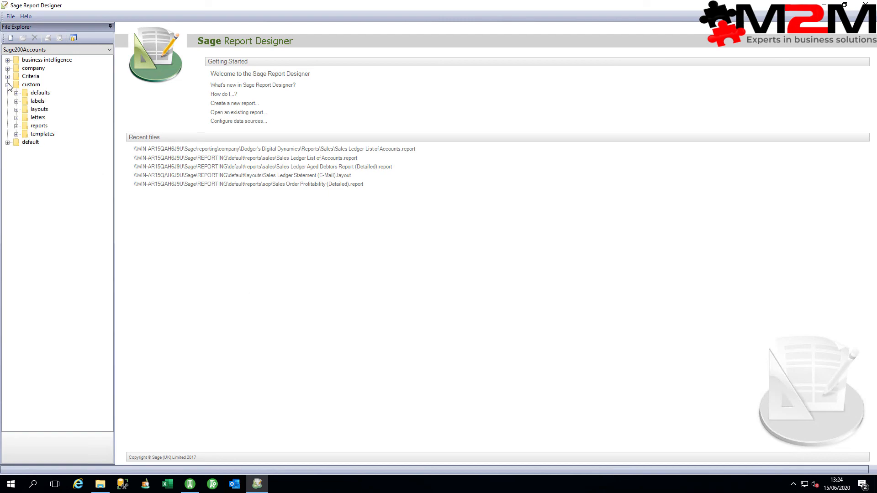
left_click(17, 126)
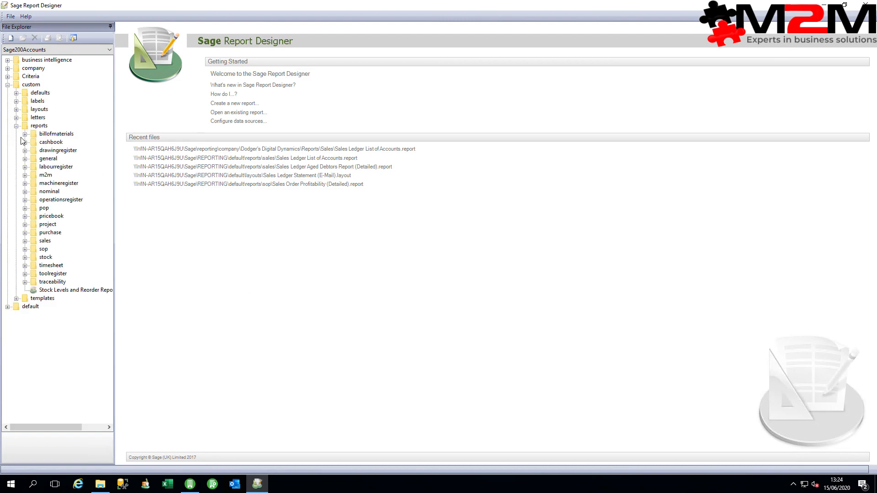
left_click(31, 242)
Expand the company folder down to Dodger's Digital Dynamics, Reports, Sales to locate the company-specific report
left_click(8, 68)
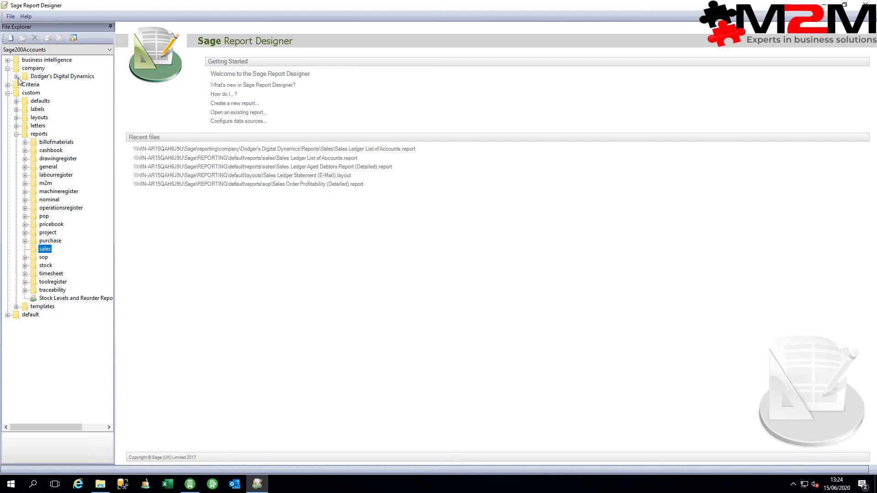
left_click(16, 76)
left_click(44, 77)
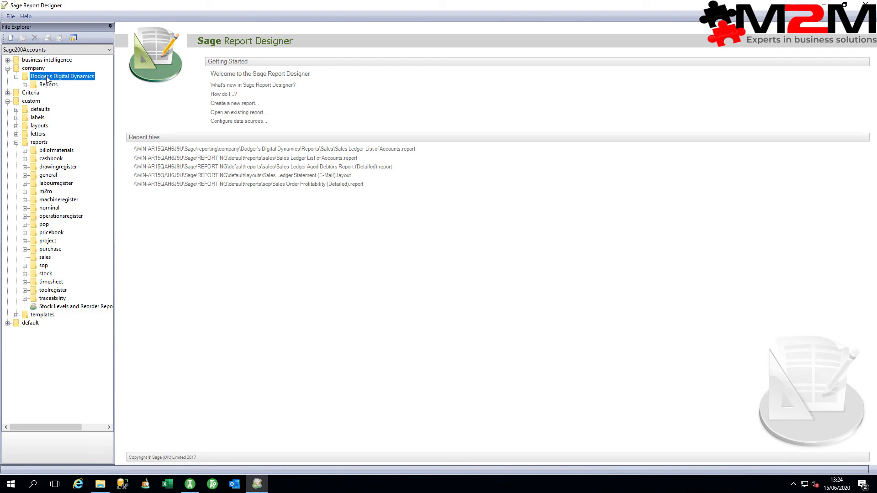
left_click(25, 85)
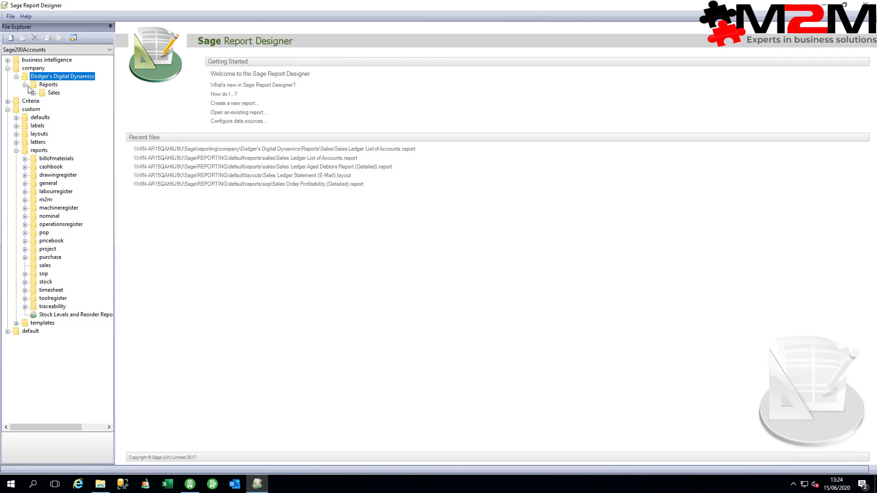
left_click(34, 92)
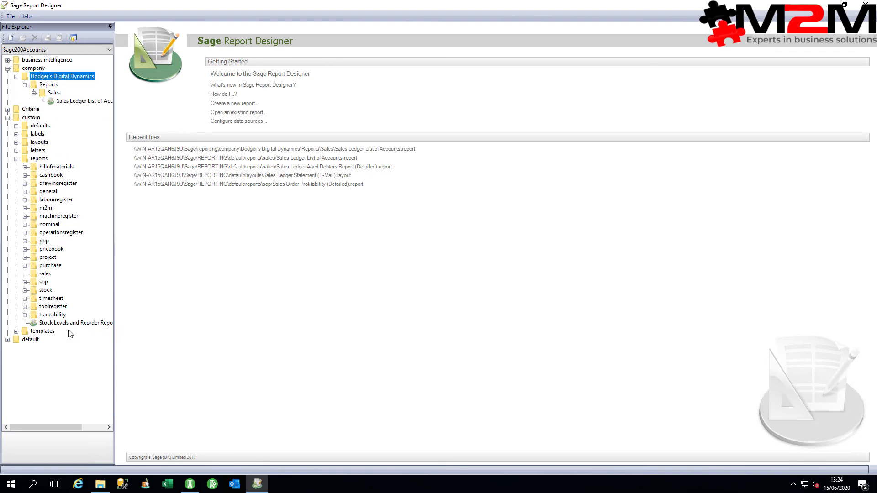